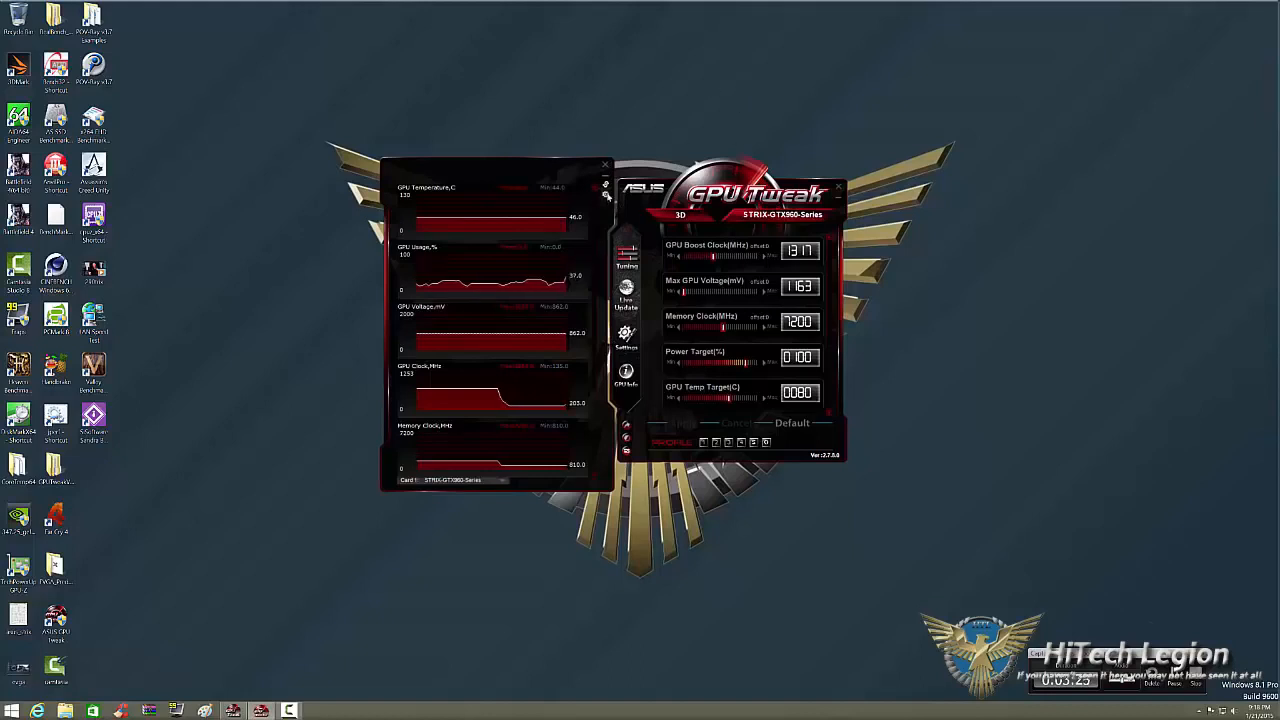
Open the monitor settings and preview the widget and no-skin display styles, ending on Full Skin.
click(606, 194)
click(606, 196)
click(606, 196)
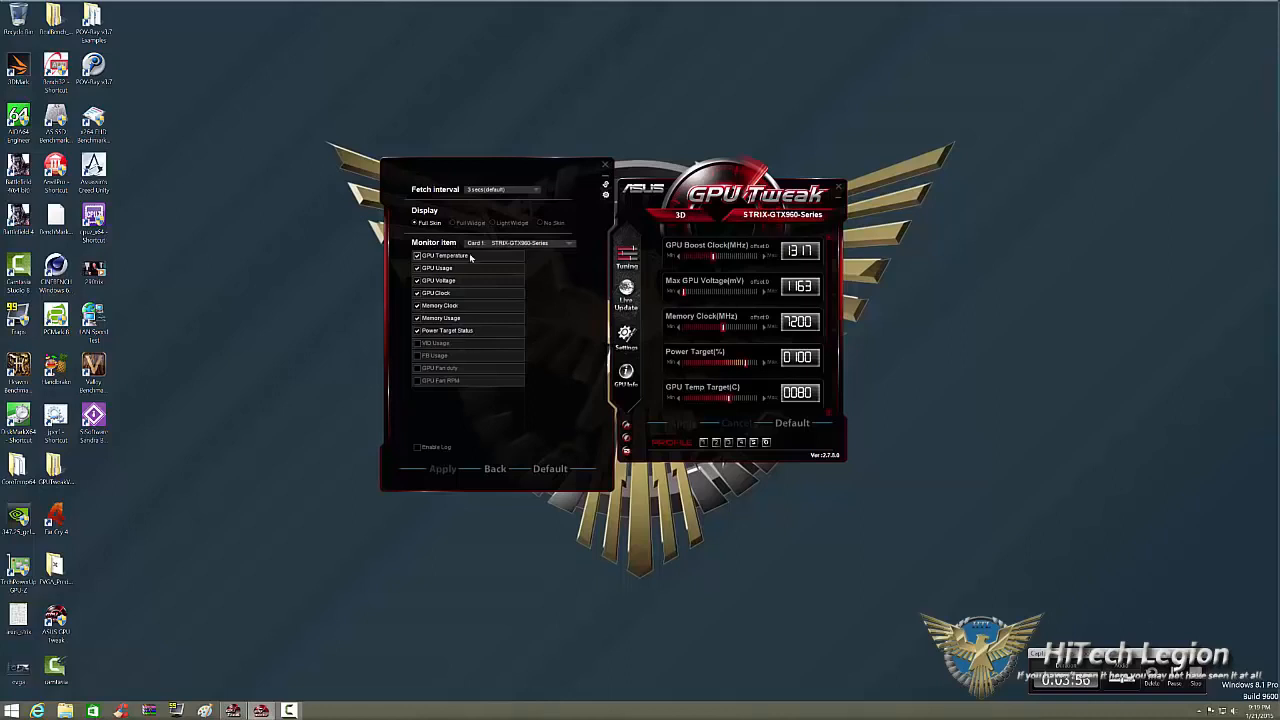
click(453, 223)
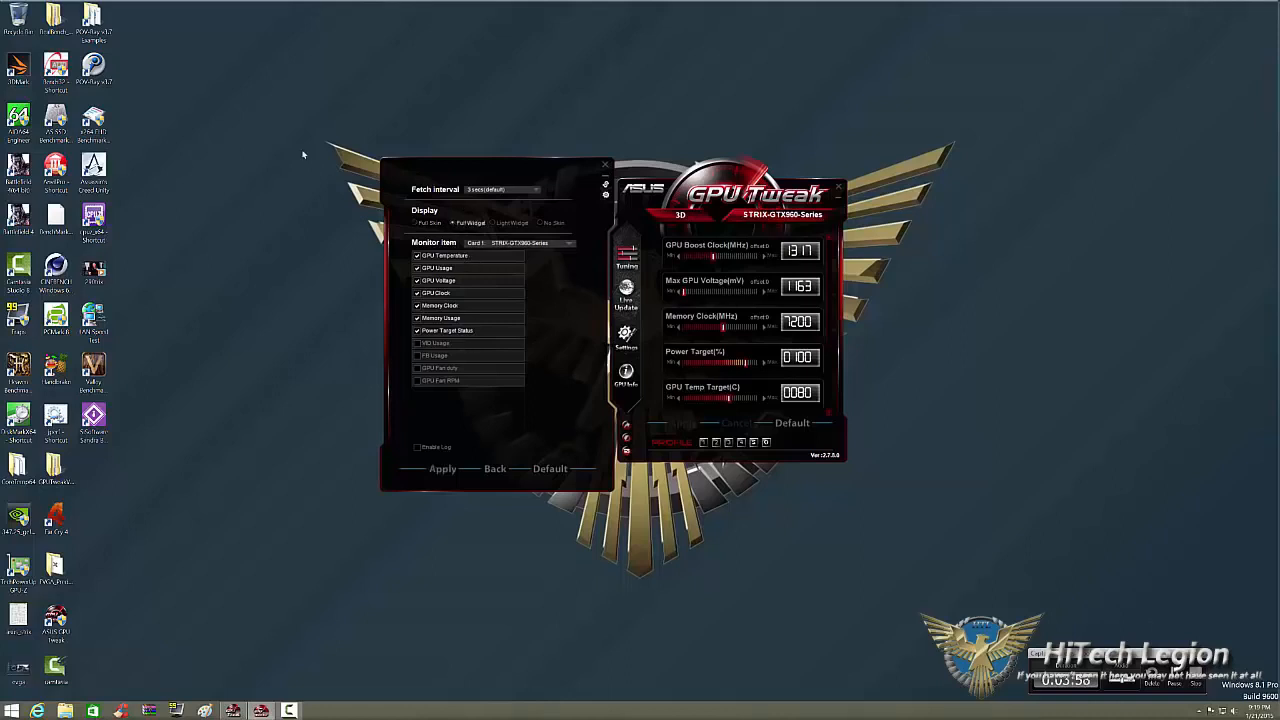
click(493, 223)
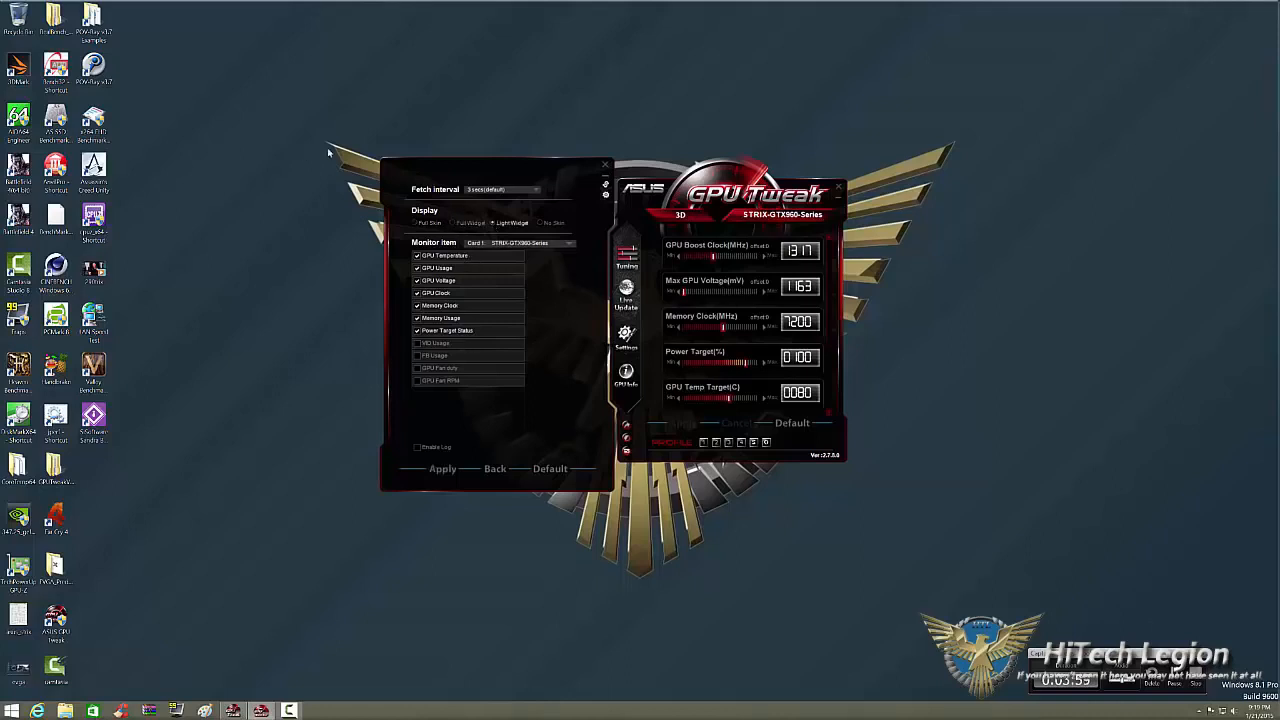
click(541, 223)
click(421, 223)
Undock and redock the monitor and tuning windows, then return to the monitoring graphs and reposition the joined windows.
click(606, 188)
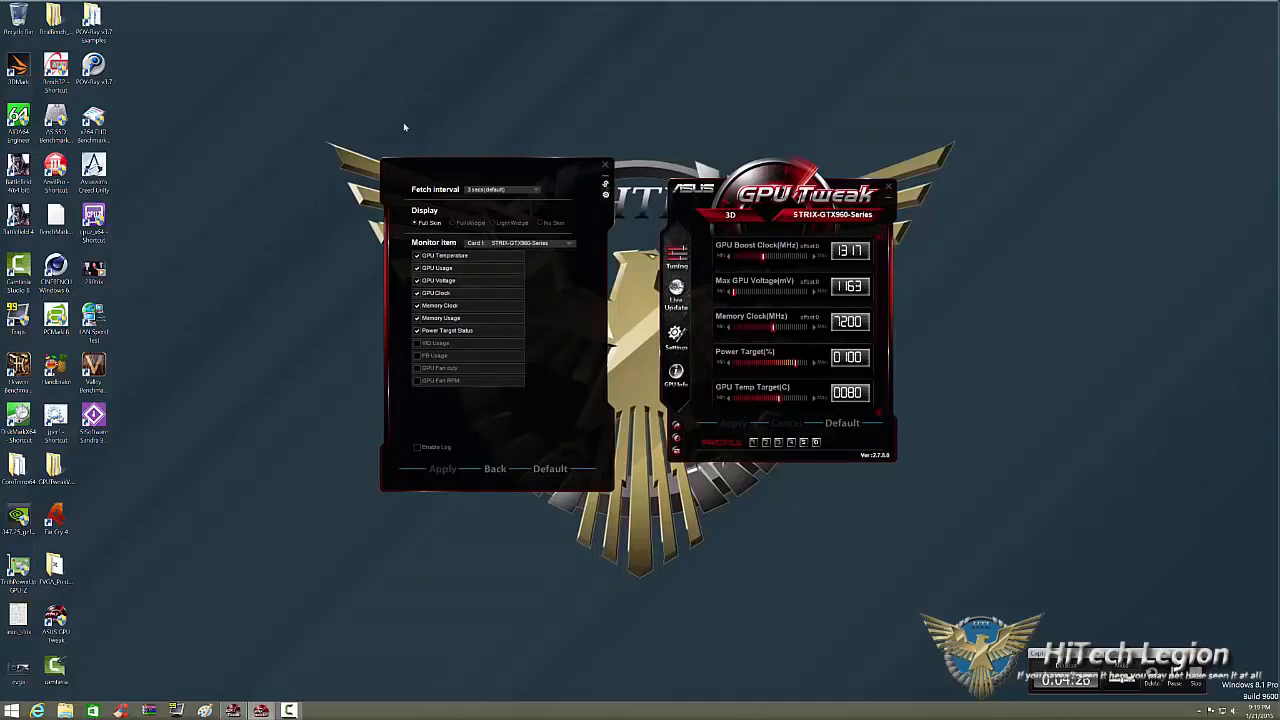
click(606, 187)
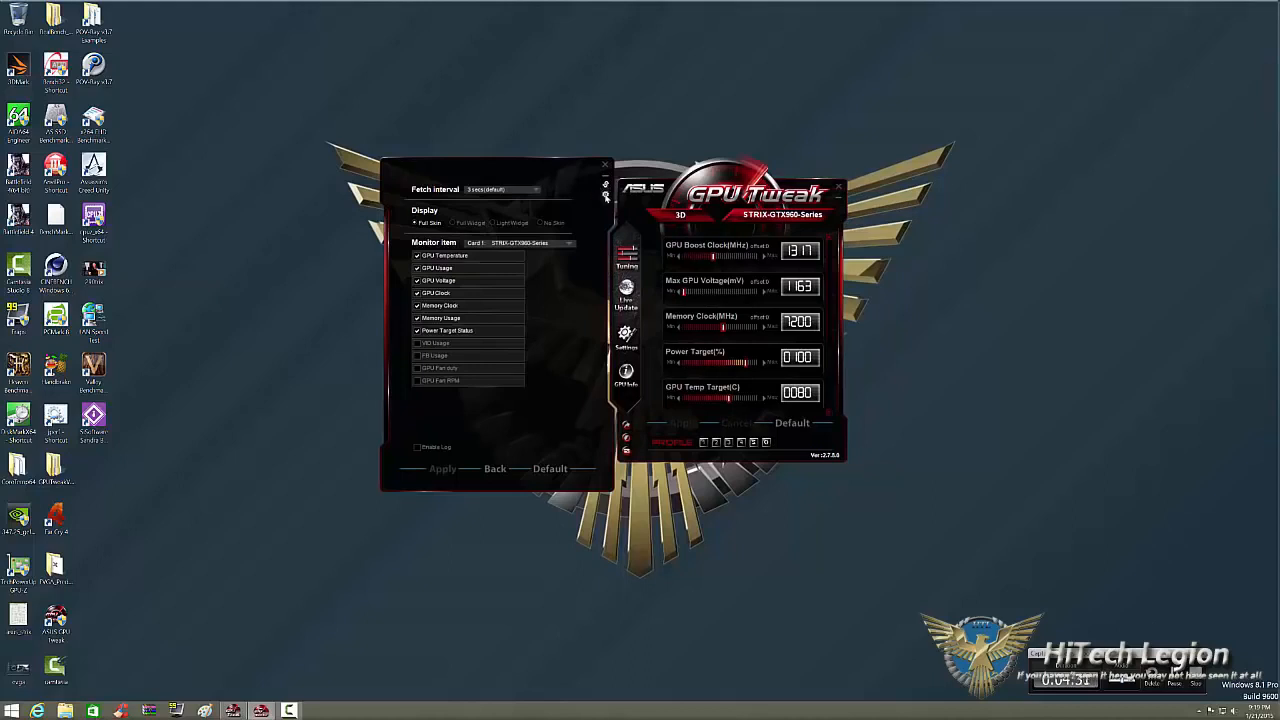
click(606, 195)
drag(488, 179, 434, 166)
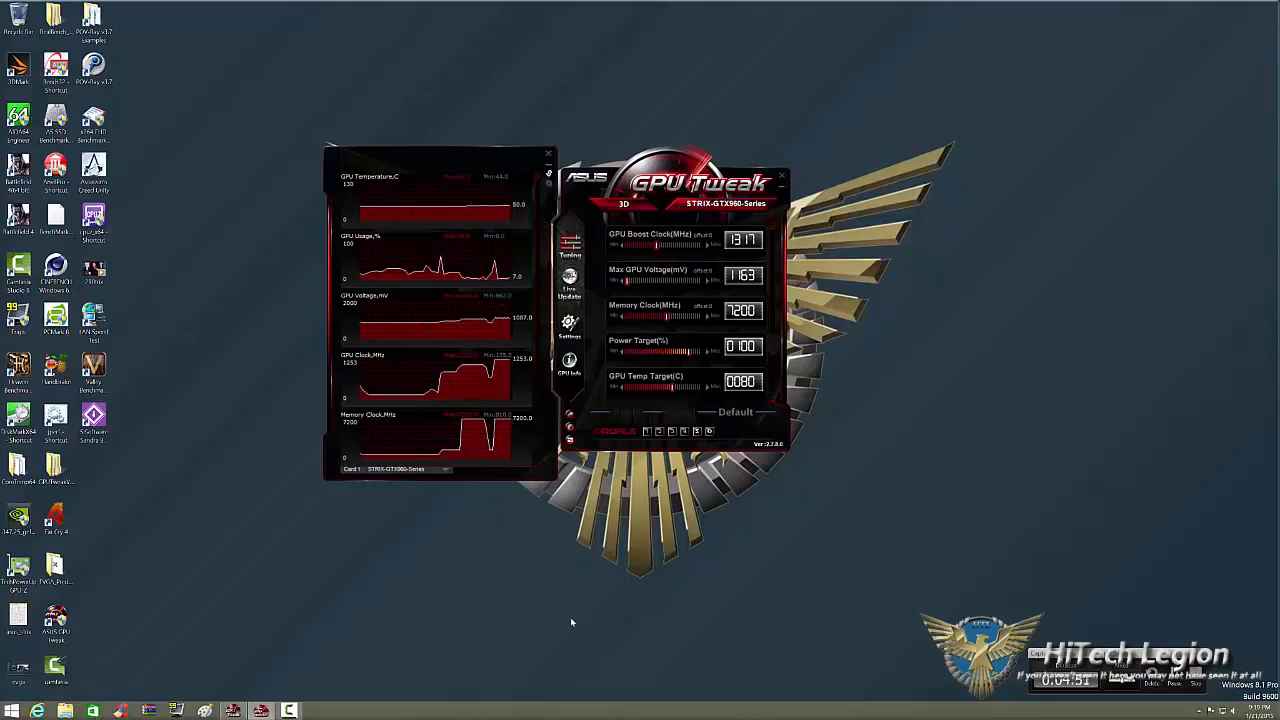
Try to launch the quick-start benchmark, then switch the tuning view to the simplified mode.
click(568, 413)
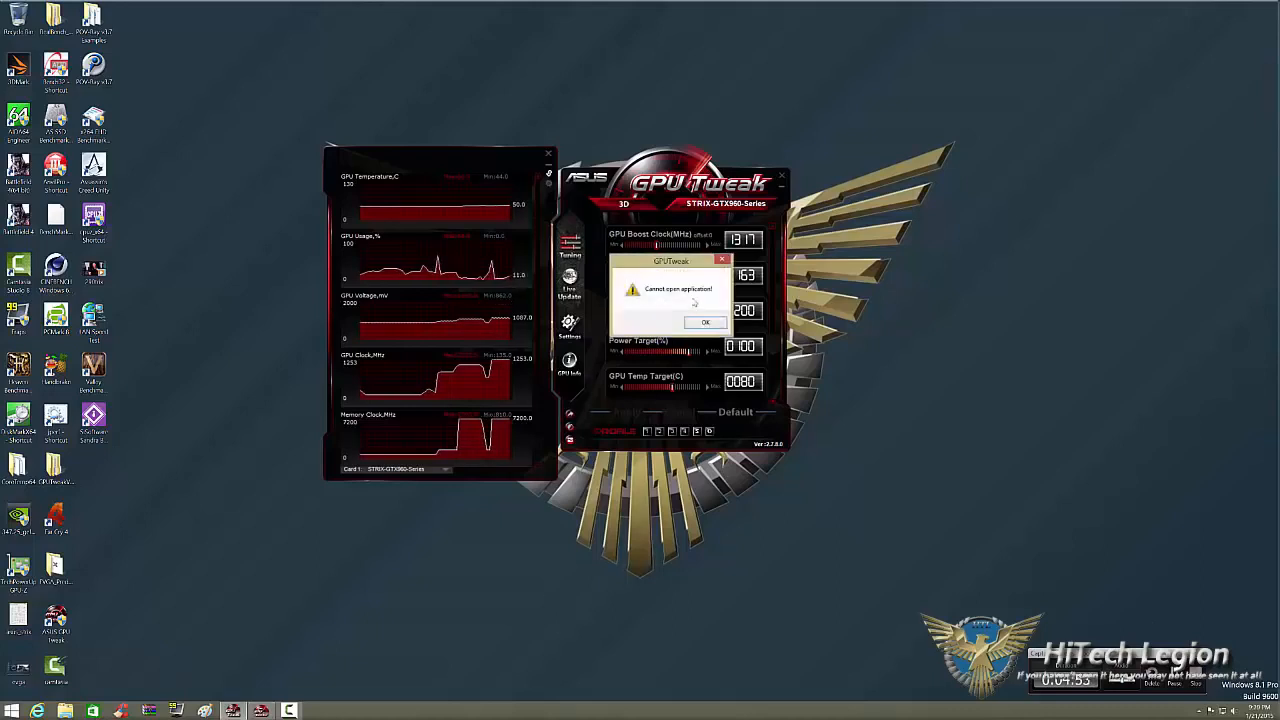
click(688, 323)
click(569, 424)
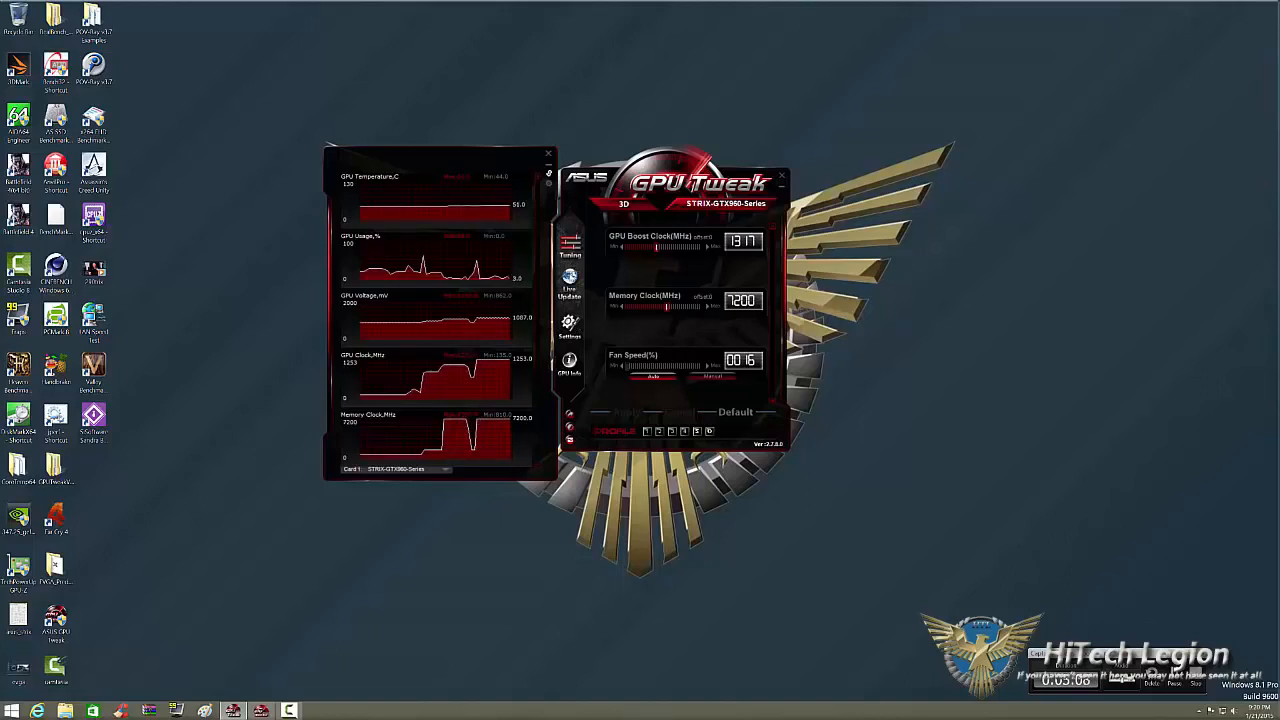
Examine the Live Update status page and the Main, Display Priority and Tune Setting options in the settings.
click(569, 282)
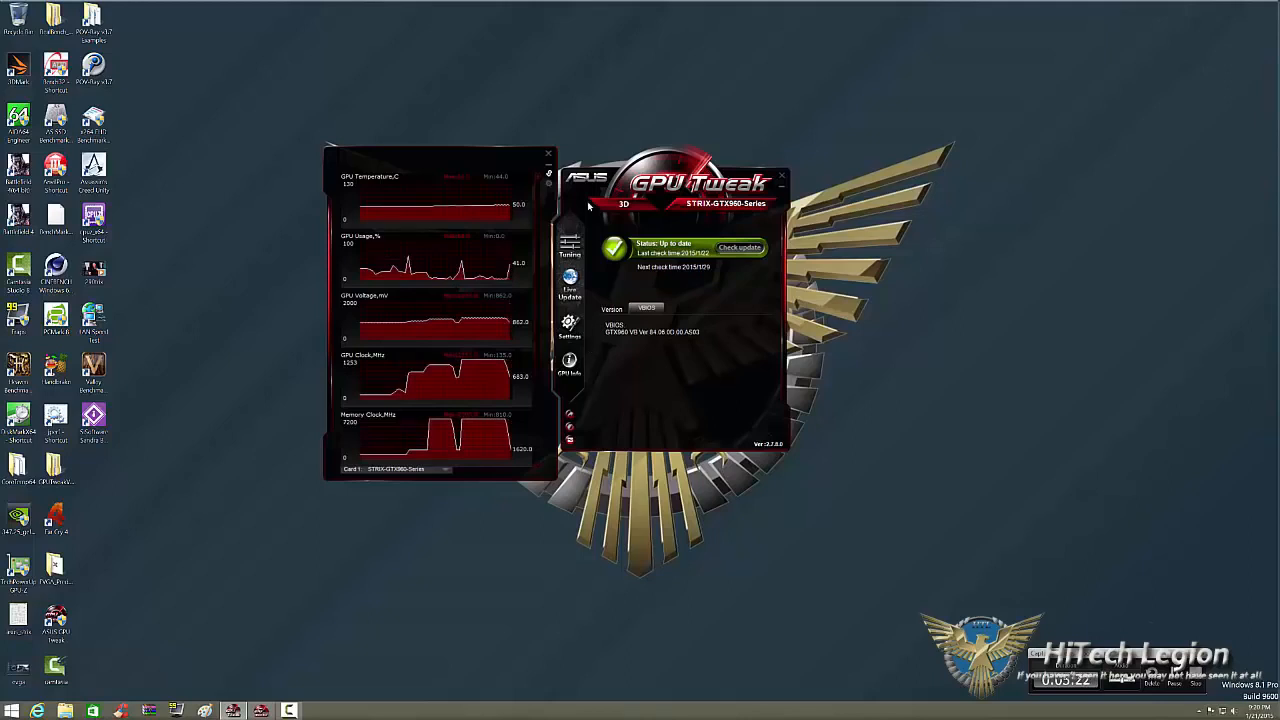
click(569, 323)
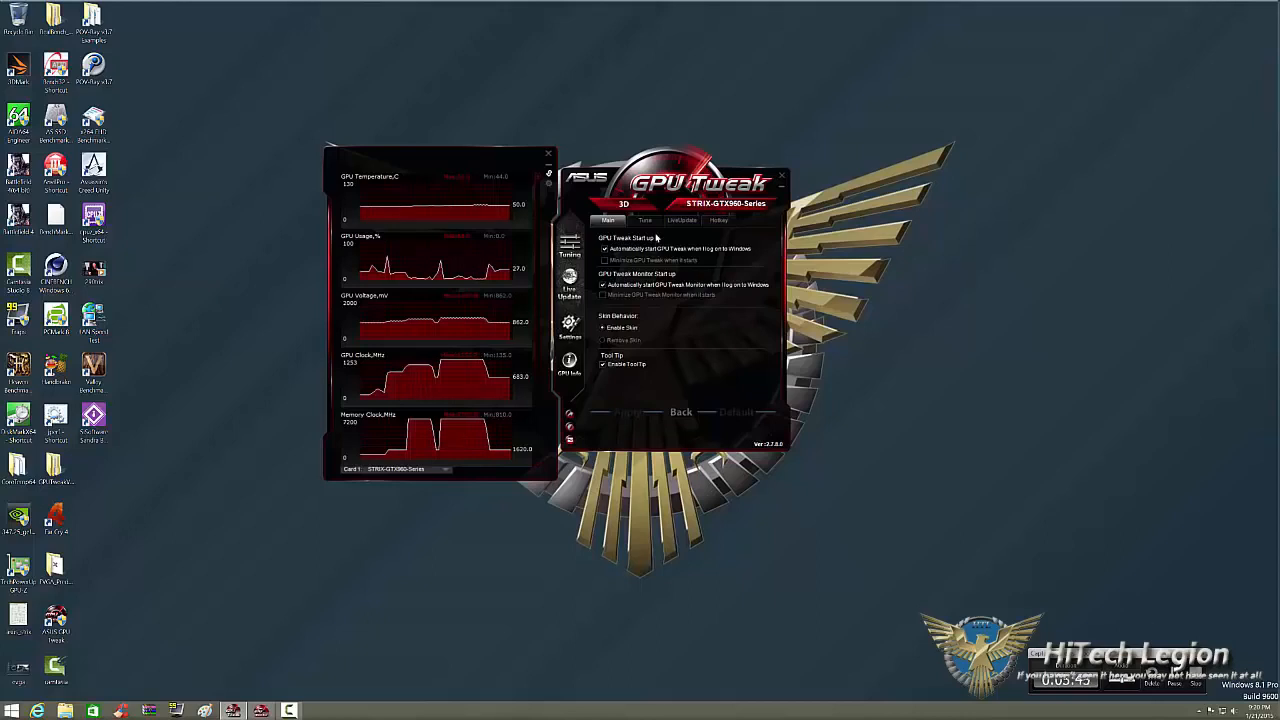
click(645, 220)
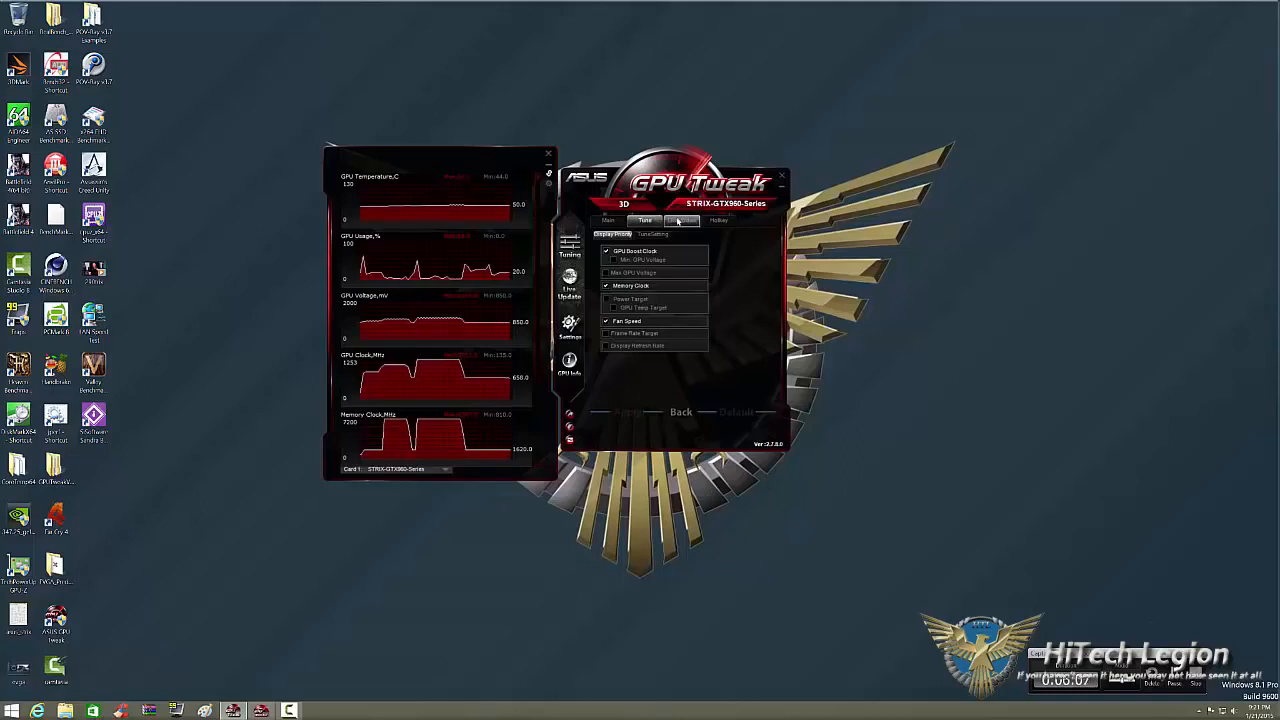
click(652, 234)
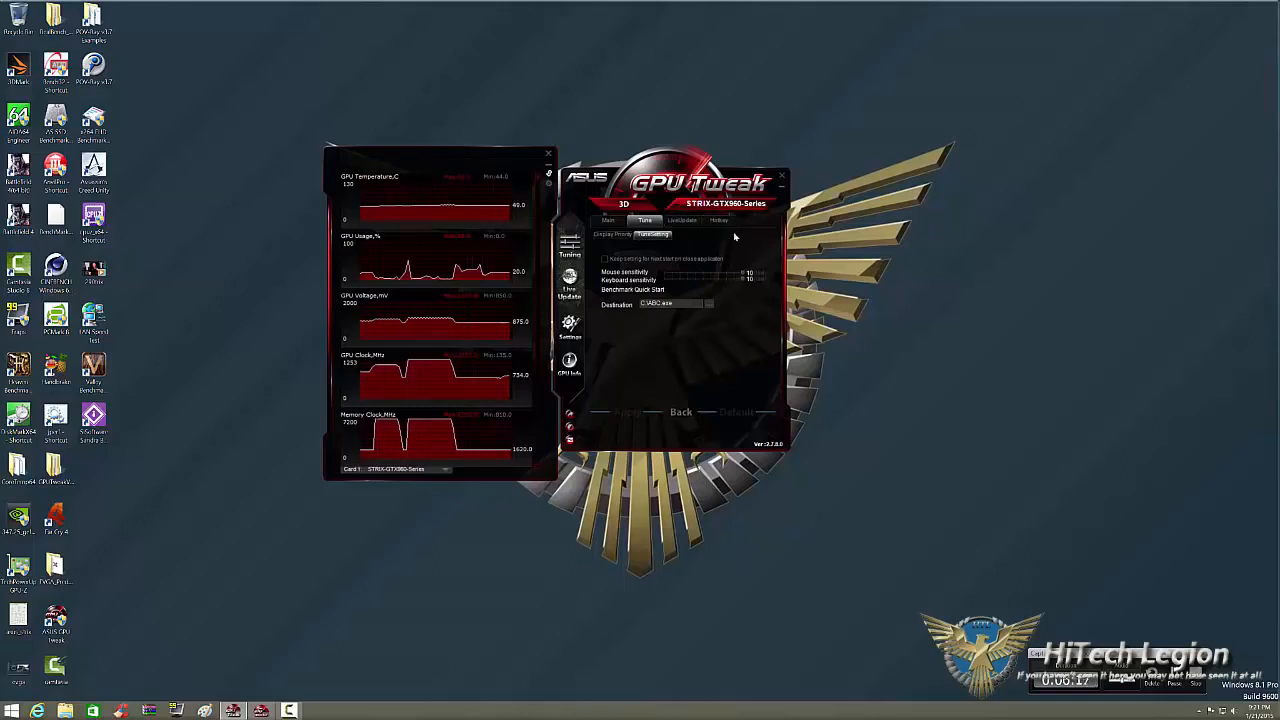
Examine the Live Update settings with the available check frequencies, and the list of hotkey assignments.
click(682, 219)
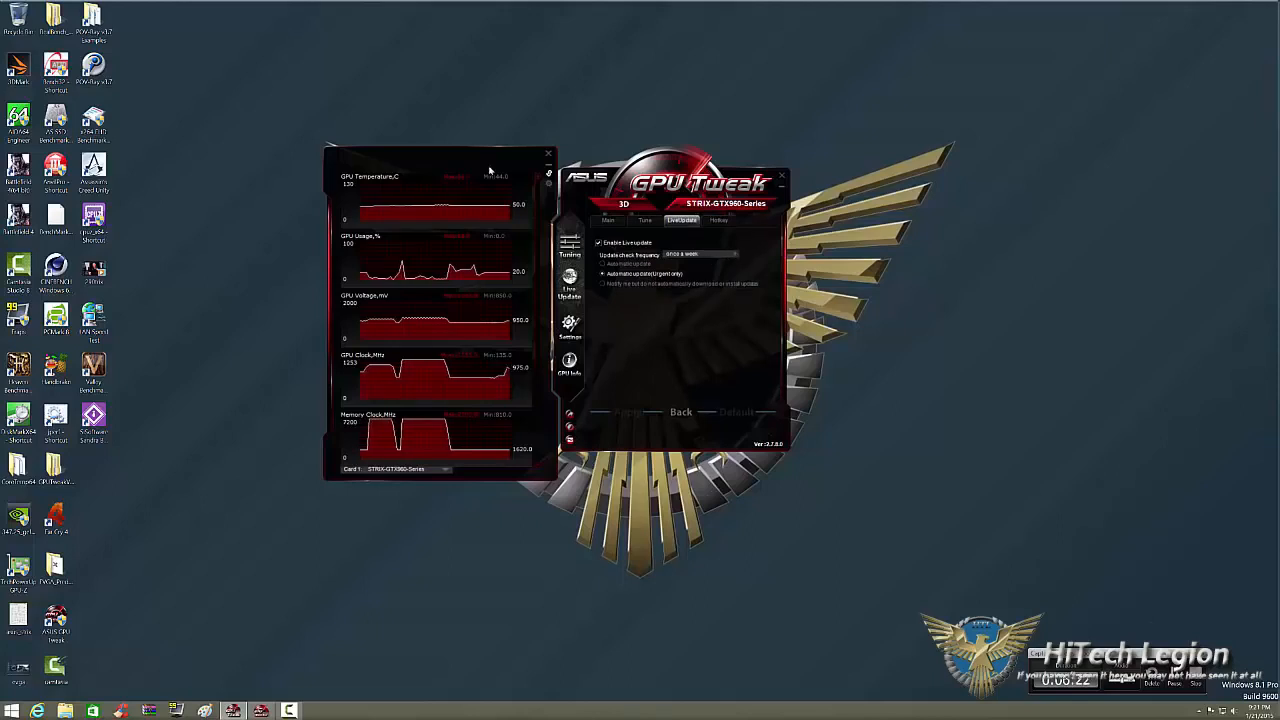
click(737, 256)
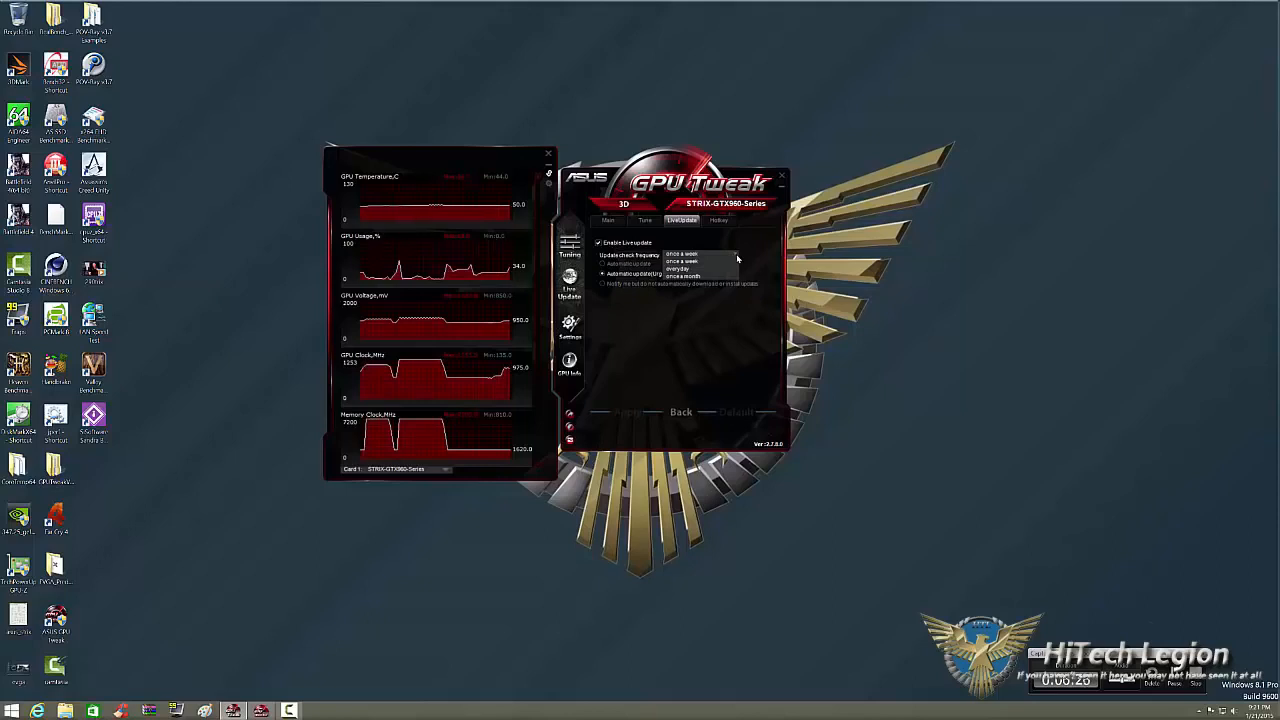
click(737, 259)
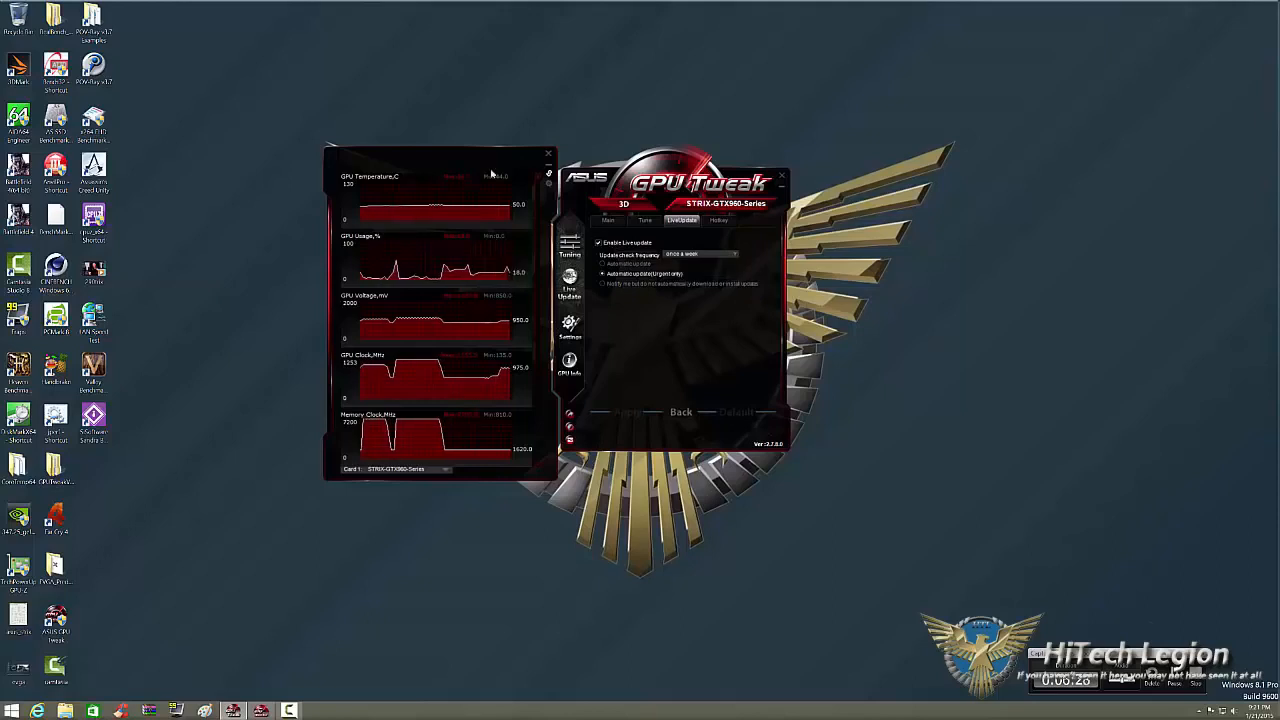
click(727, 220)
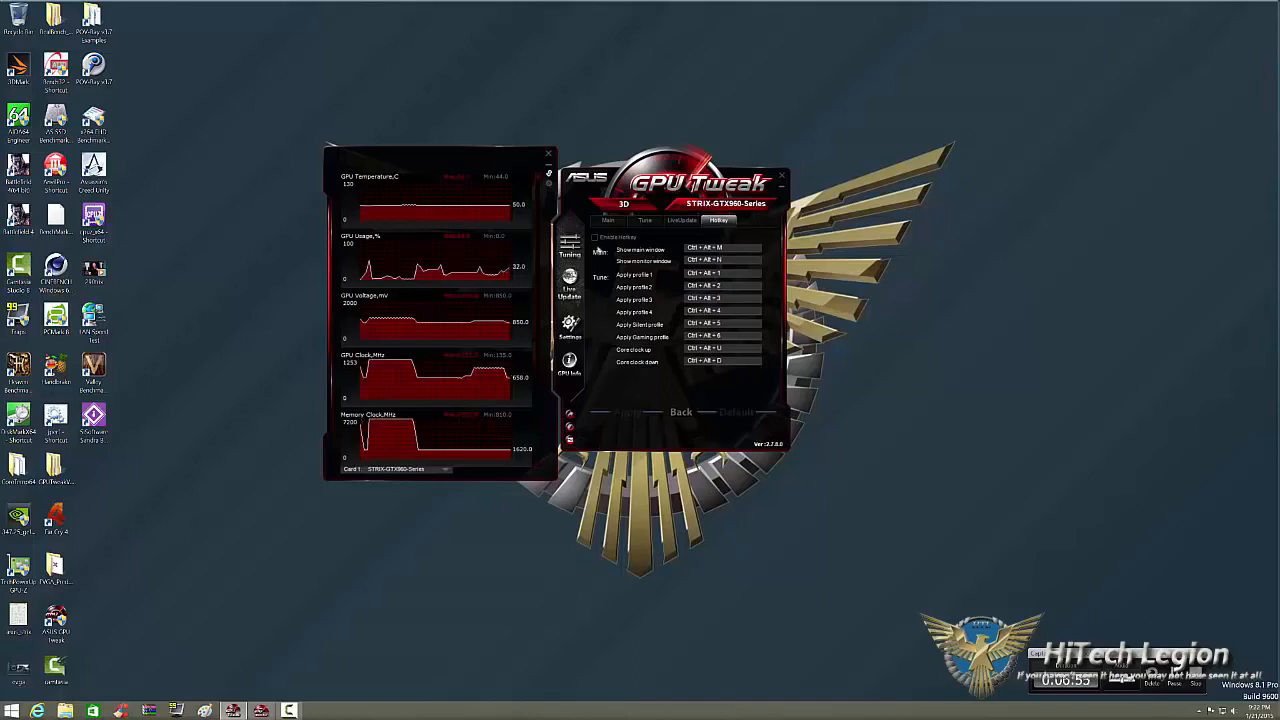
Review the graphics card details in the GPU information window, close it and return to the tuning controls.
click(569, 364)
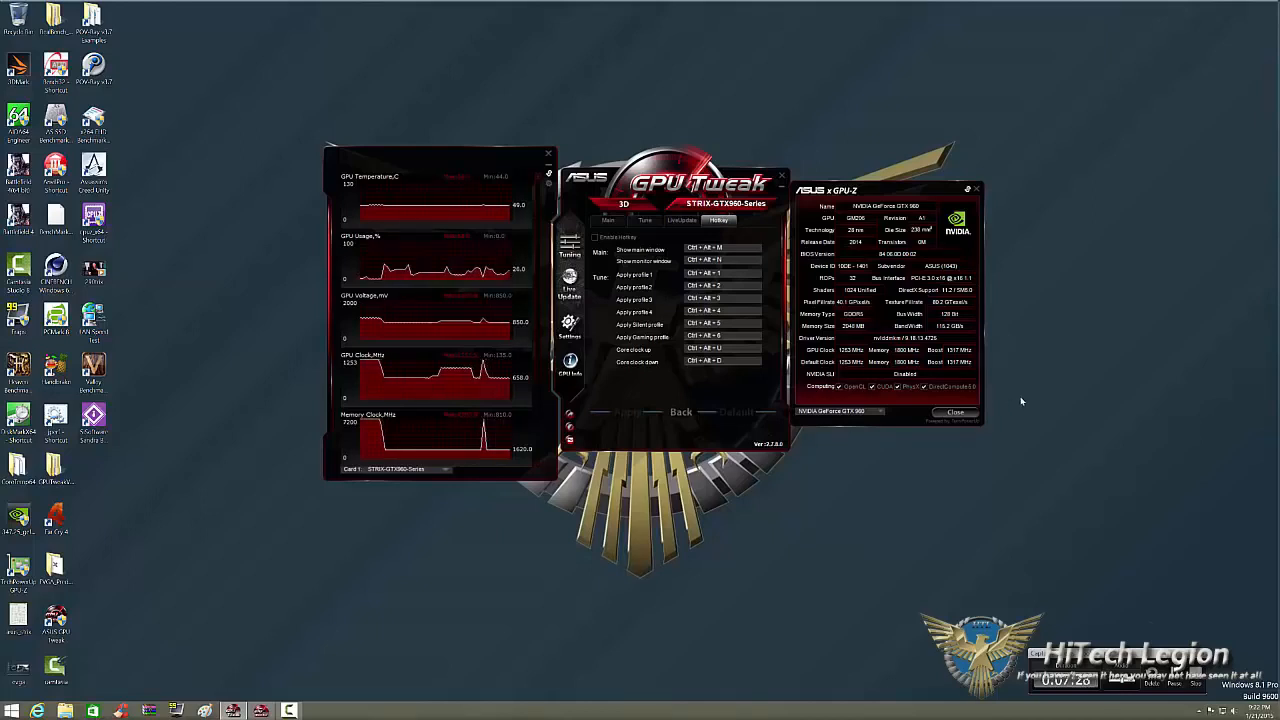
click(958, 412)
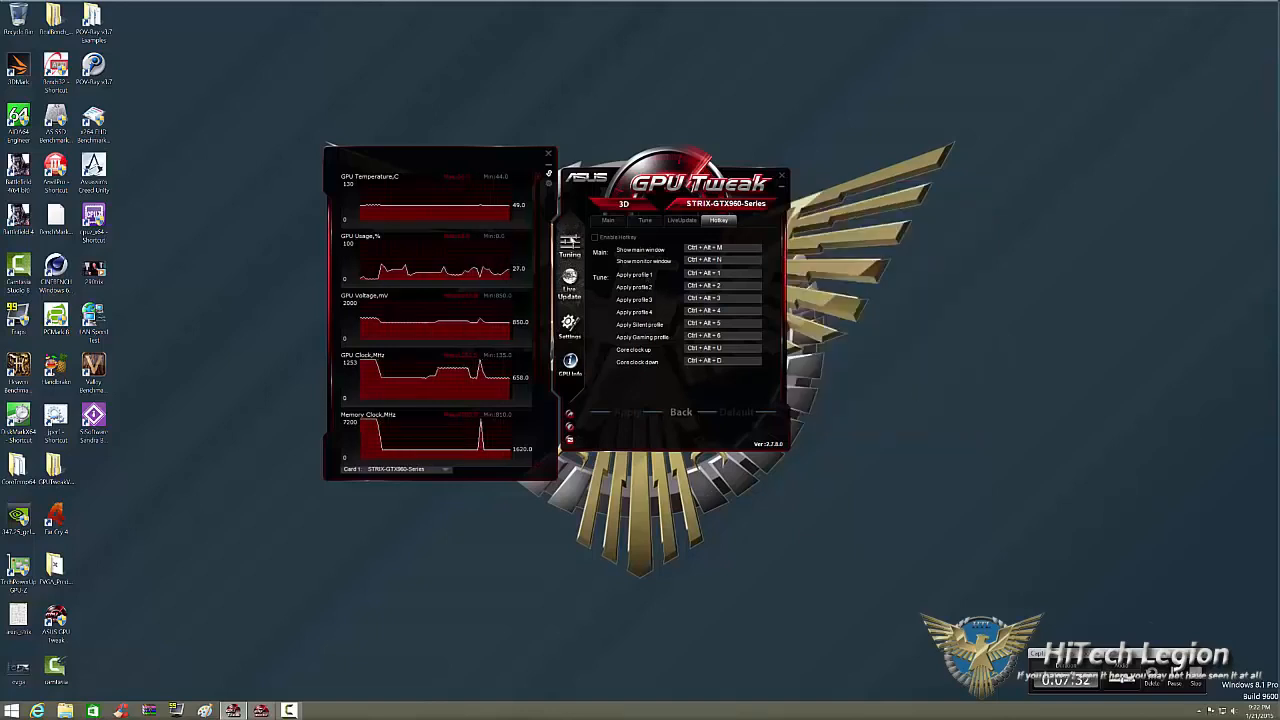
click(572, 241)
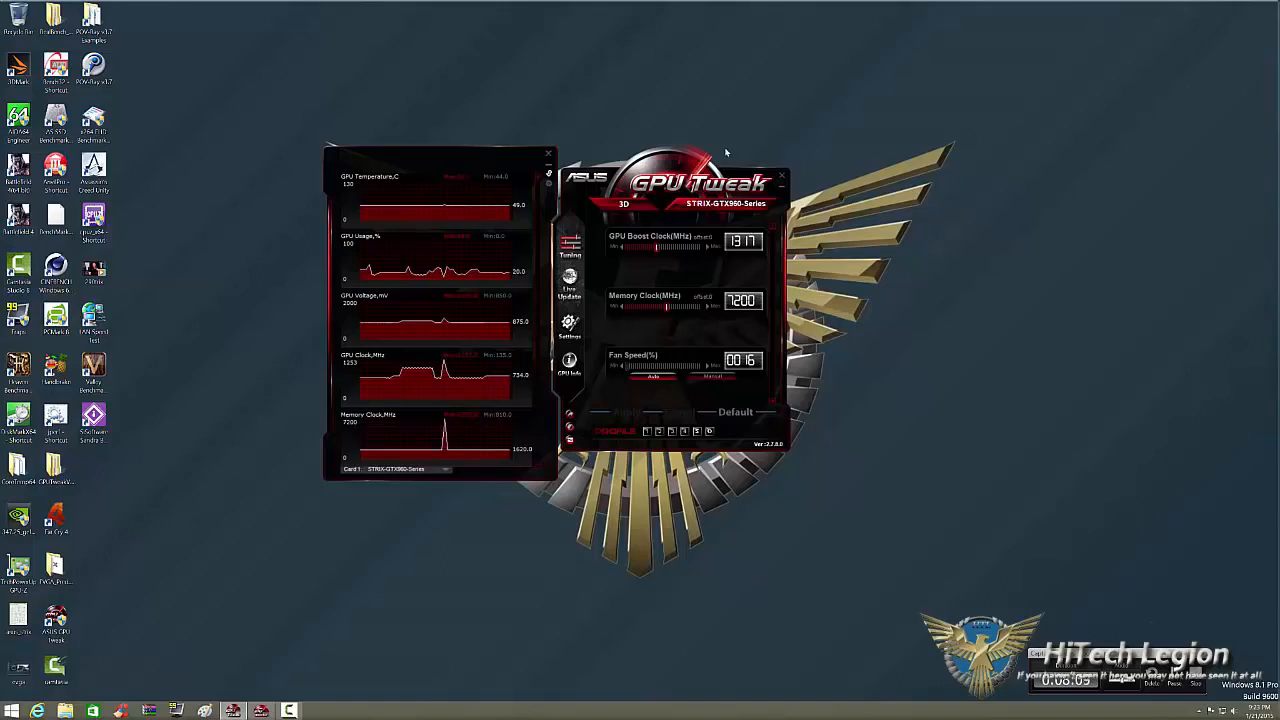
Load tuning profile 5, then restore the default tuning values.
click(698, 431)
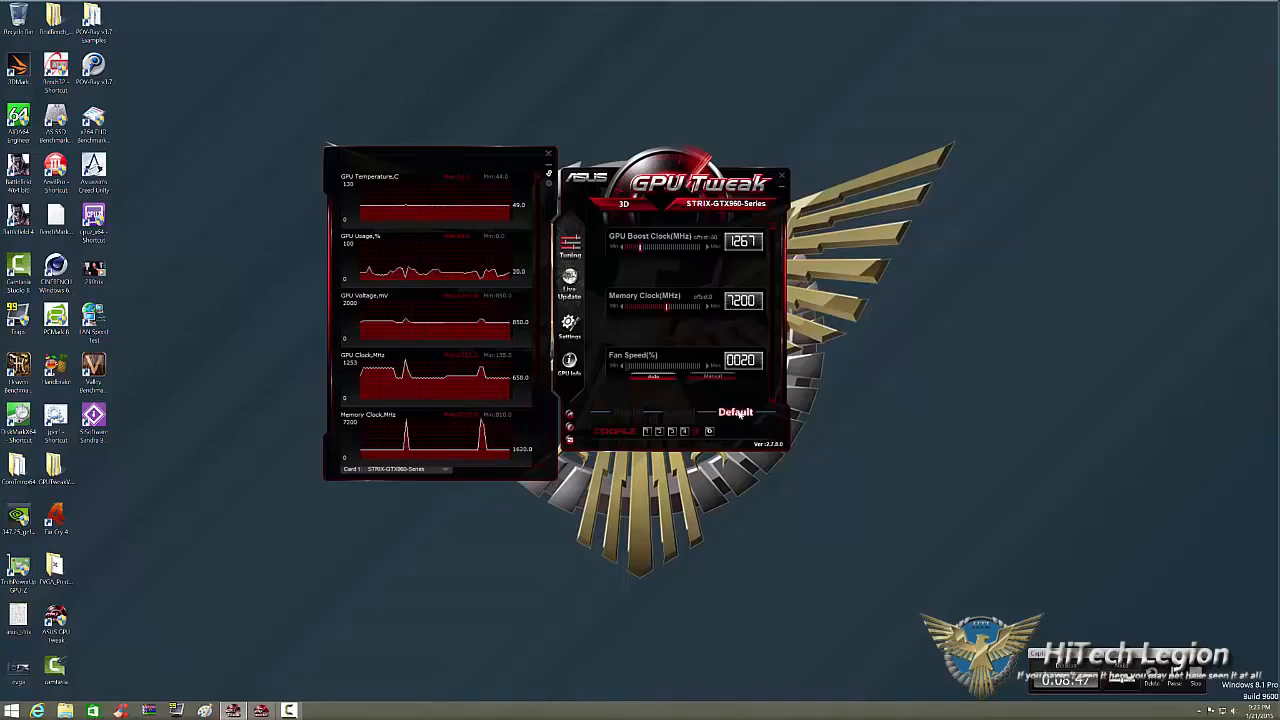
click(735, 413)
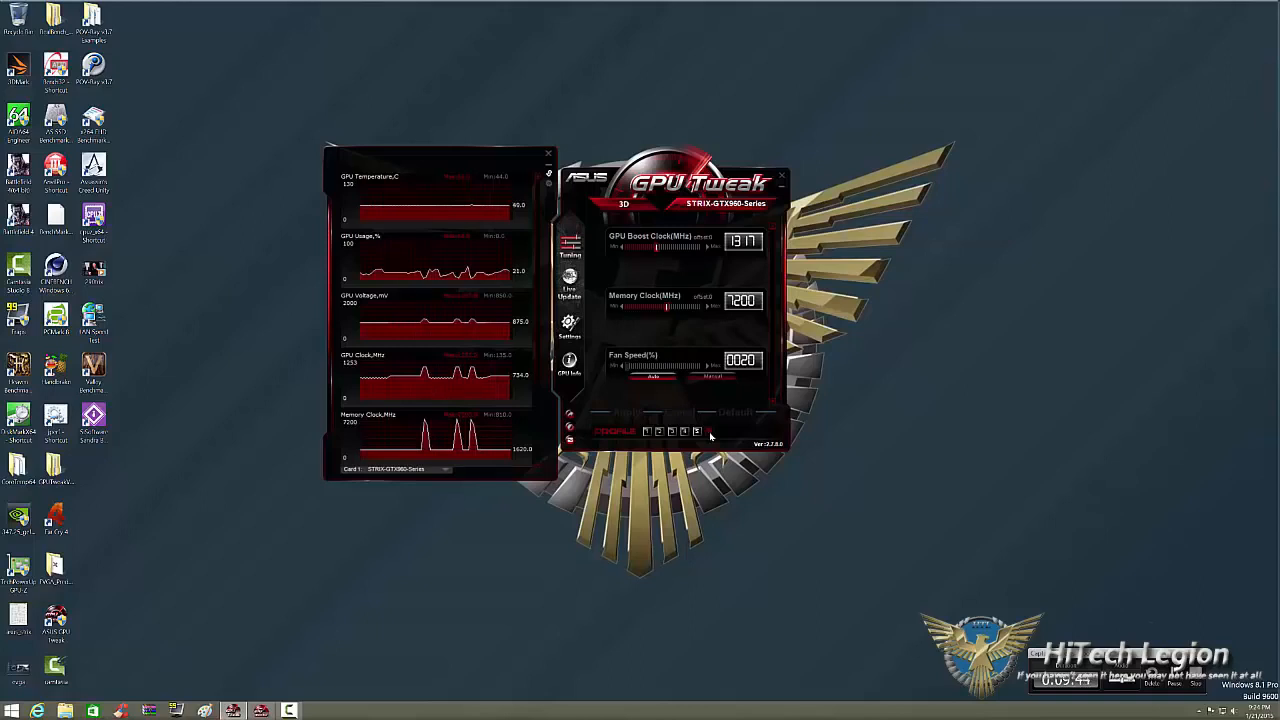
Switch the tuning view to the advanced mode and look through its full set of sliders.
click(569, 430)
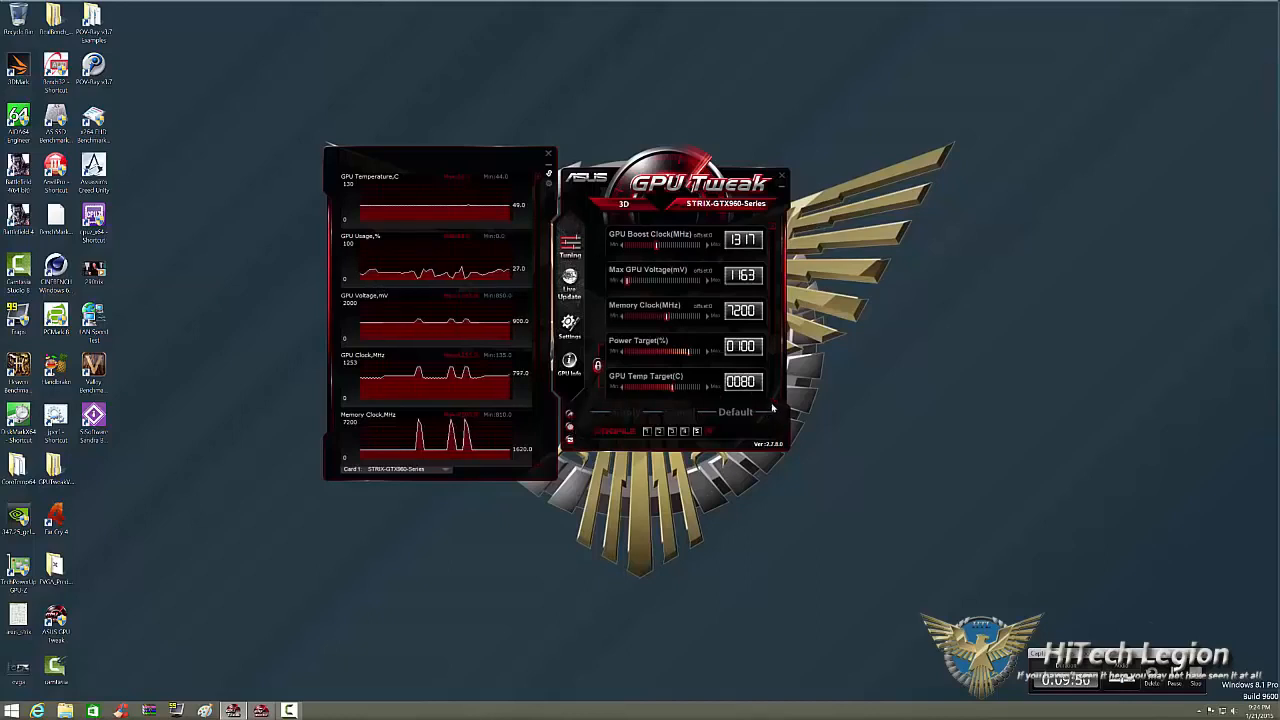
scroll(772, 408, down, 3)
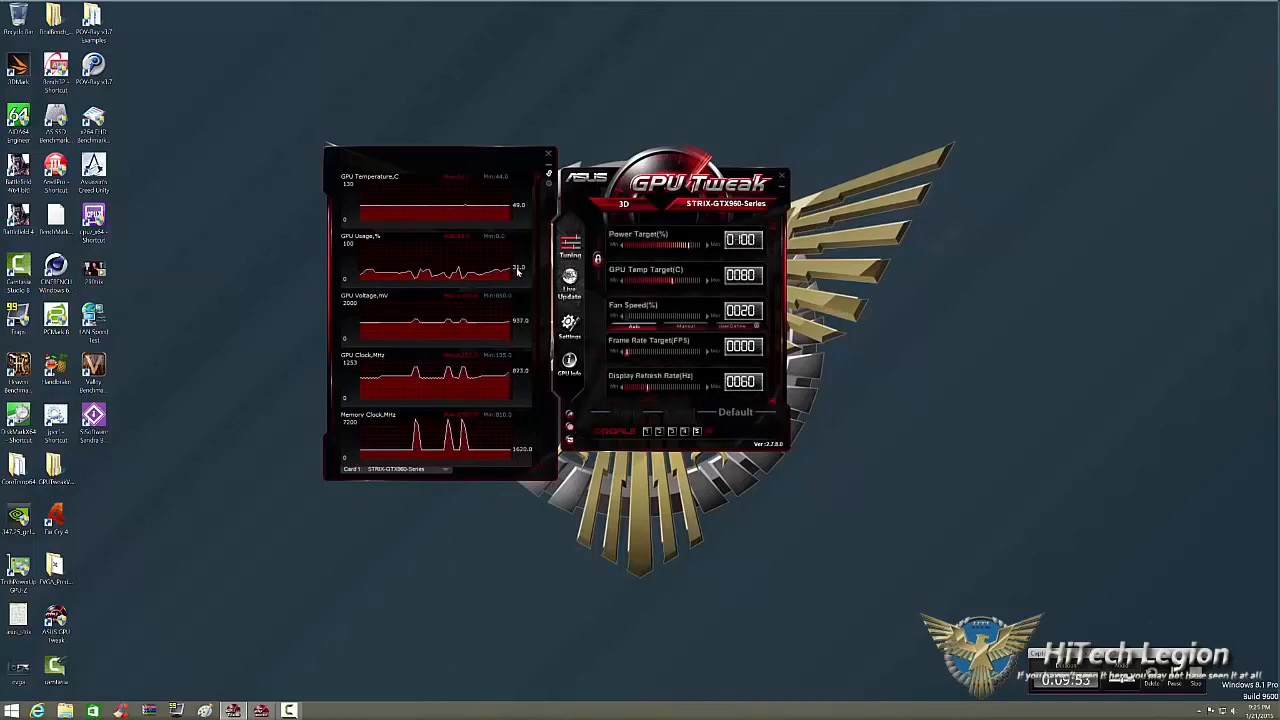
scroll(706, 246, up, 3)
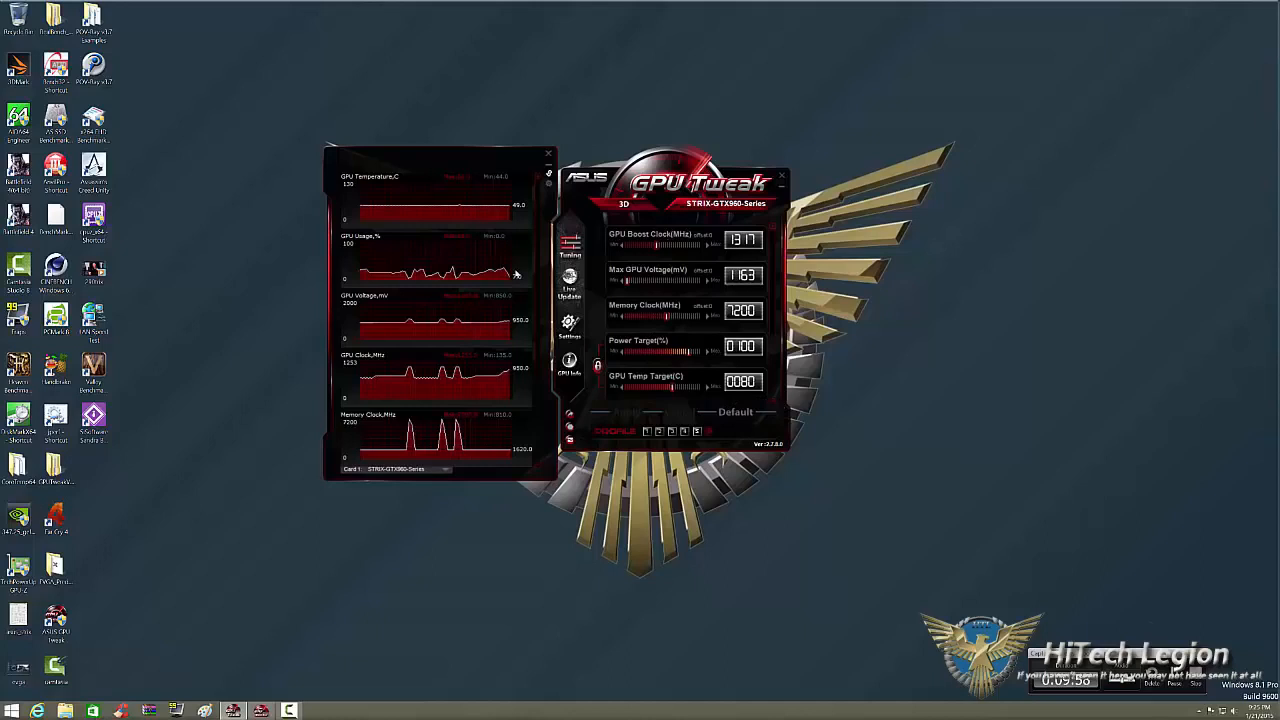
scroll(515, 272, down, 3)
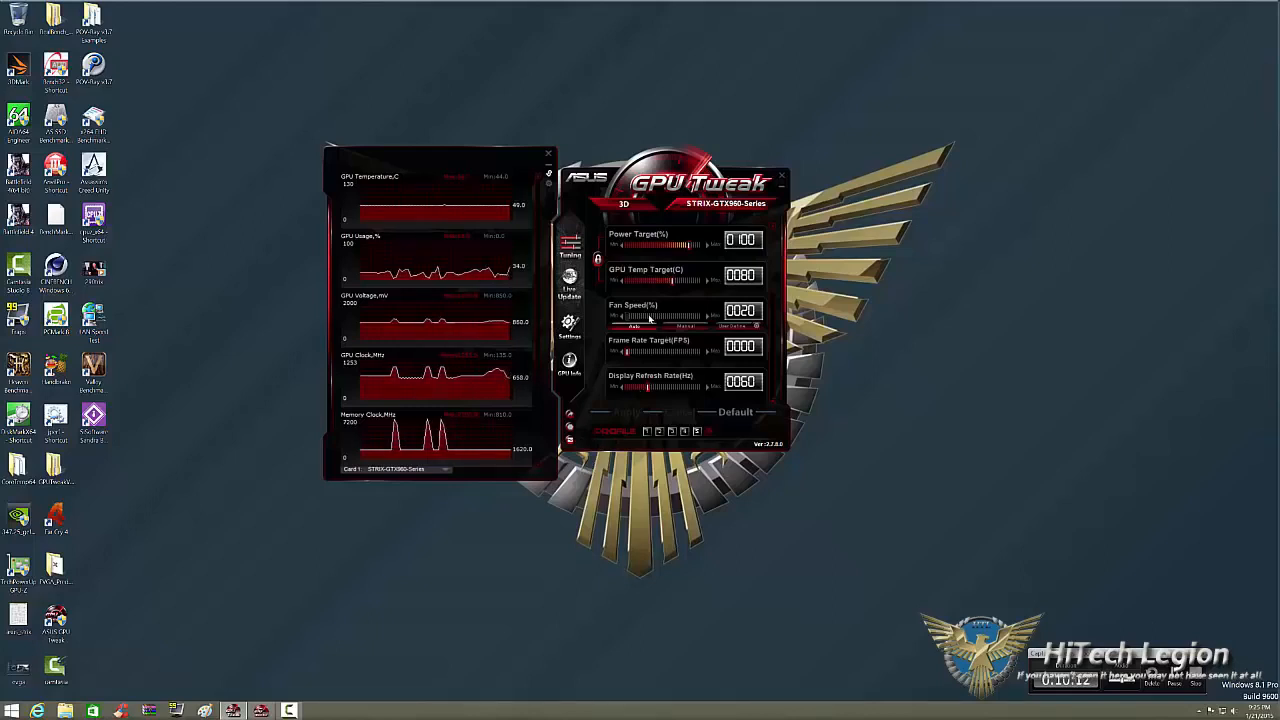
Open the user-defined fan speed curve, select it for fan control and return to the tuning sliders.
click(757, 328)
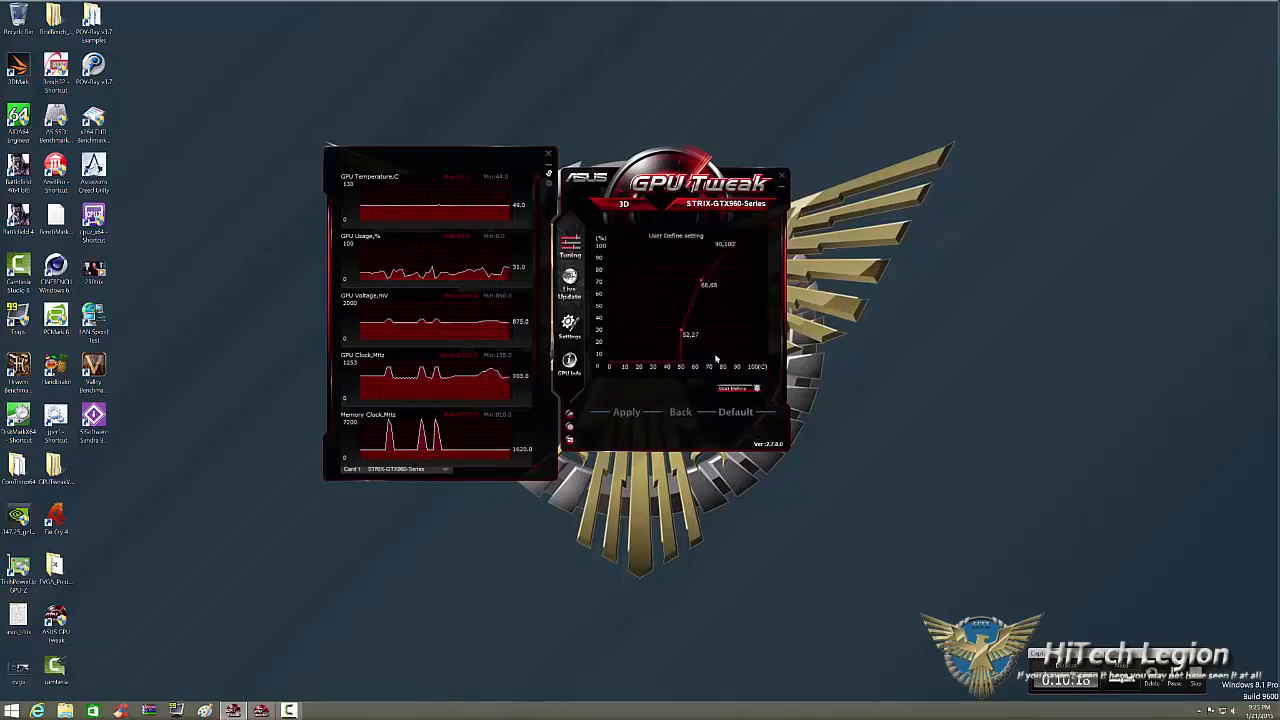
click(757, 389)
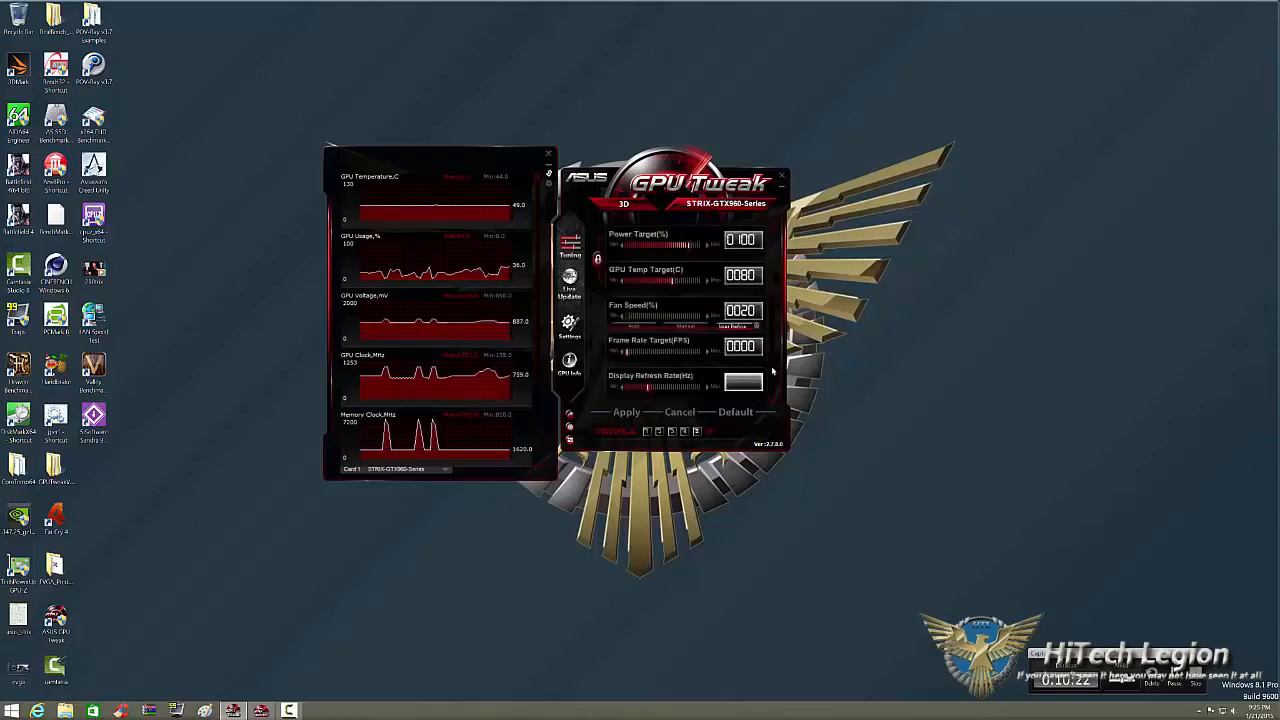
scroll(769, 234, up, 3)
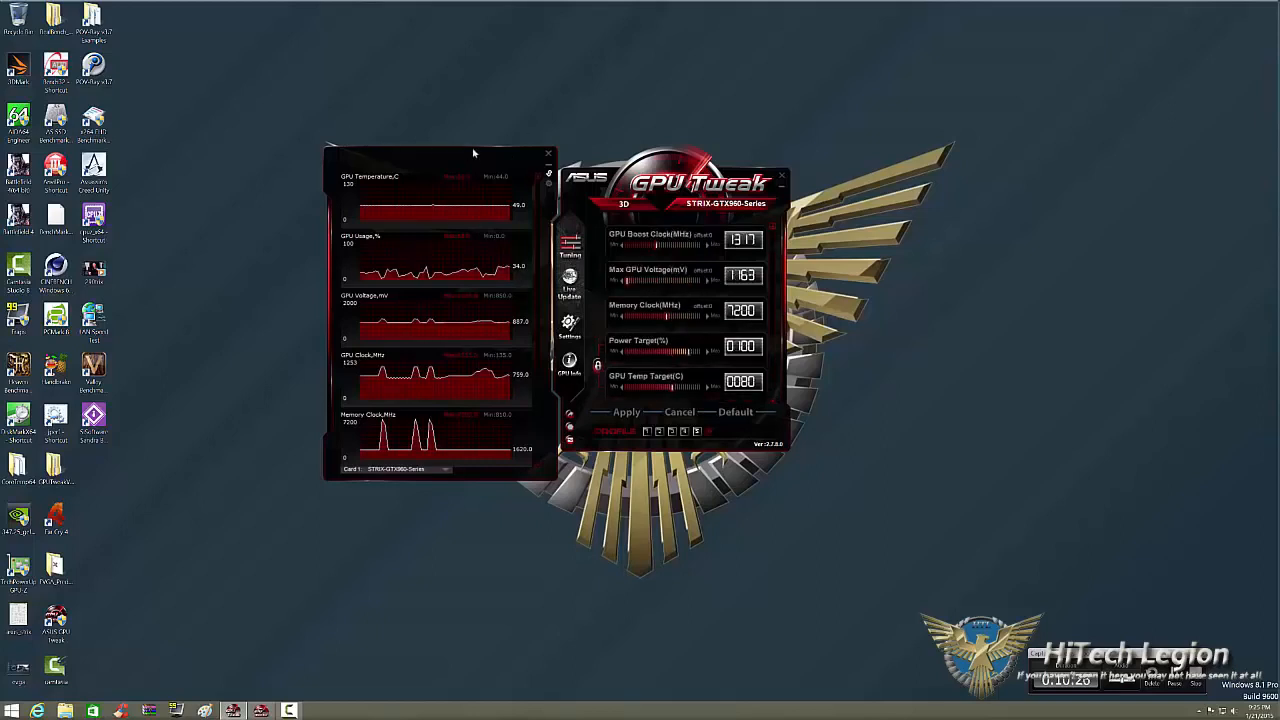
Move the joined monitor and tuning windows aside and start a Unigine Heaven Benchmark 4.0 run.
drag(476, 154, 252, 168)
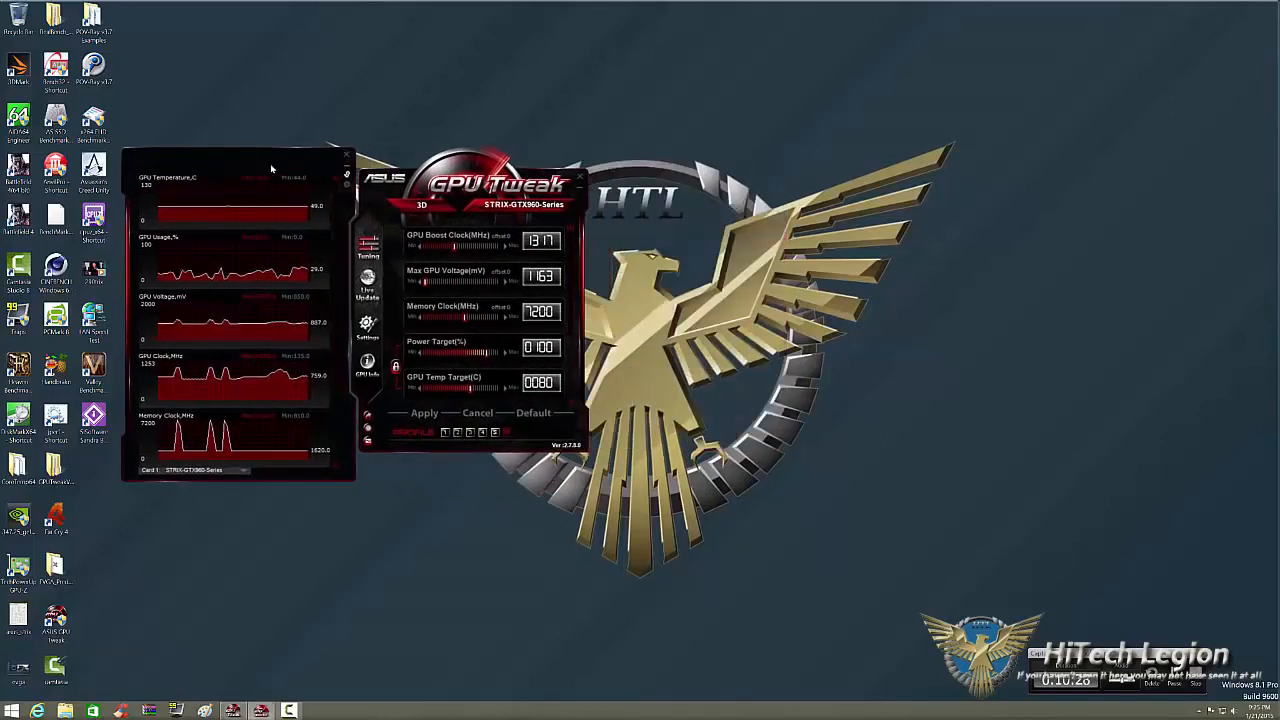
double_click(18, 370)
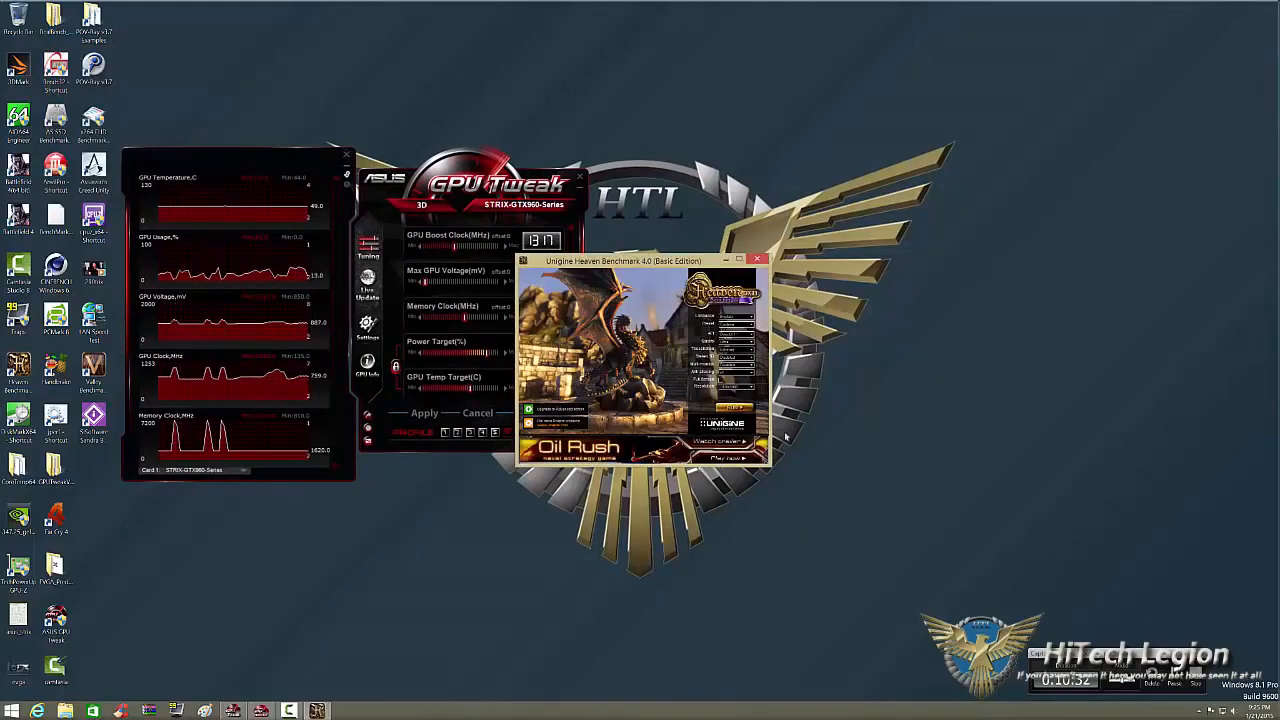
click(735, 411)
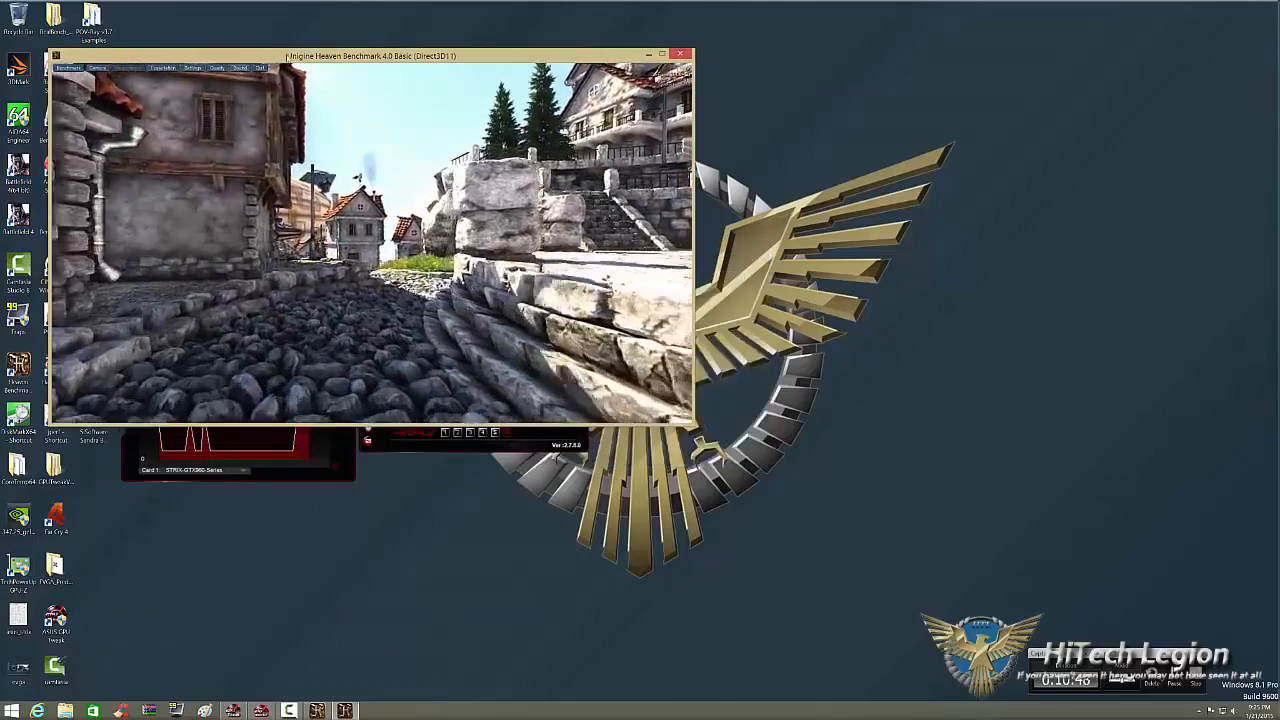
Arrange the Heaven benchmark window side by side with the monitor and tuning windows.
drag(360, 58, 915, 109)
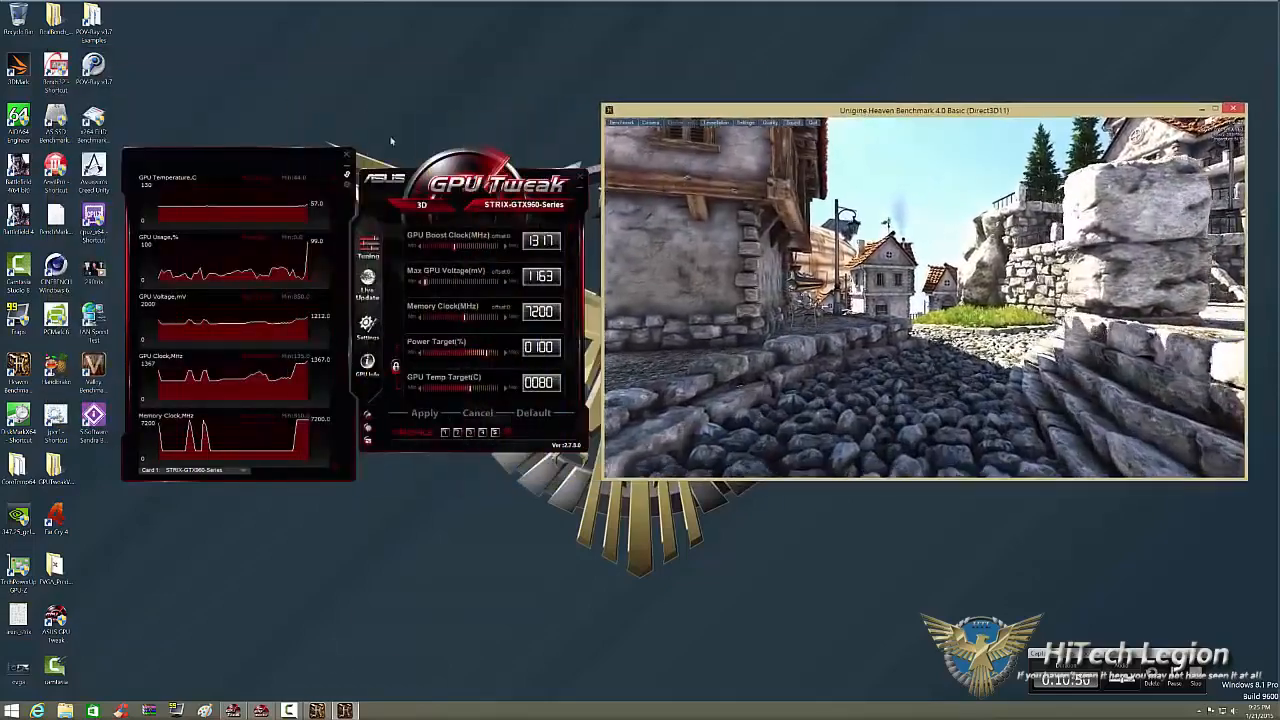
click(261, 158)
drag(262, 162, 260, 159)
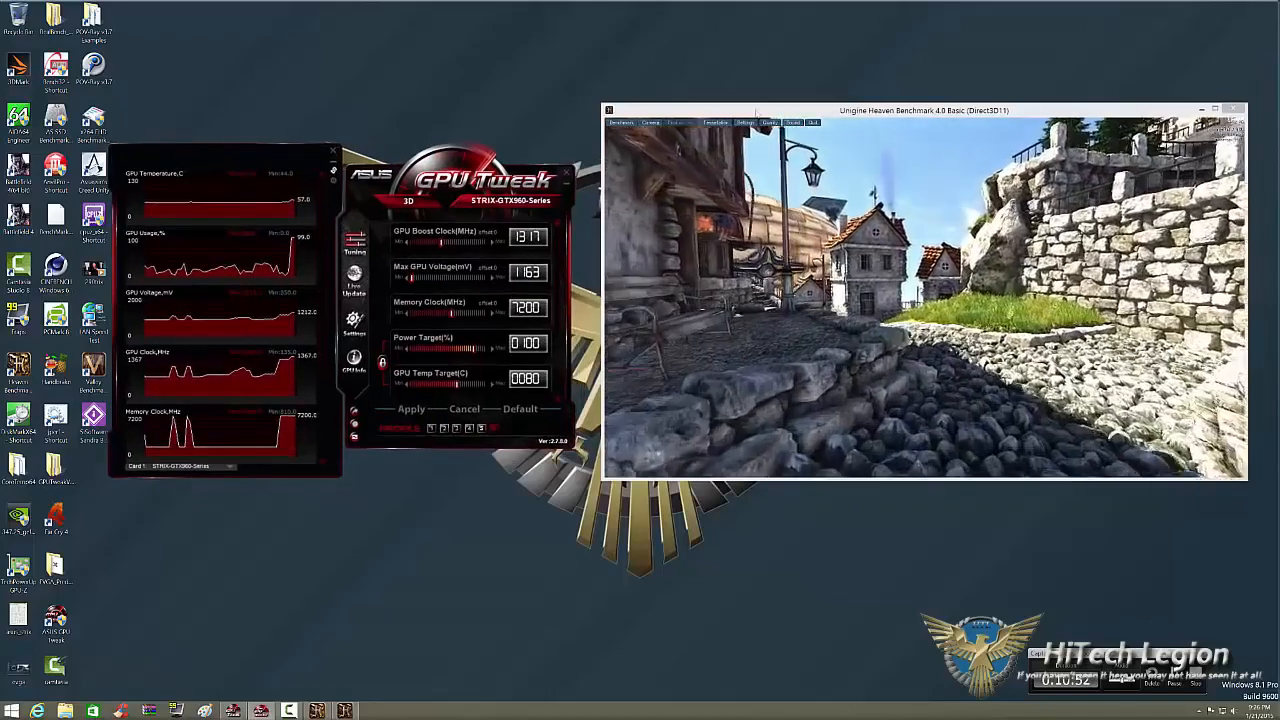
mouse_move(758, 113)
mouse_down()
mouse_move(730, 117)
mouse_move(742, 113)
mouse_up()
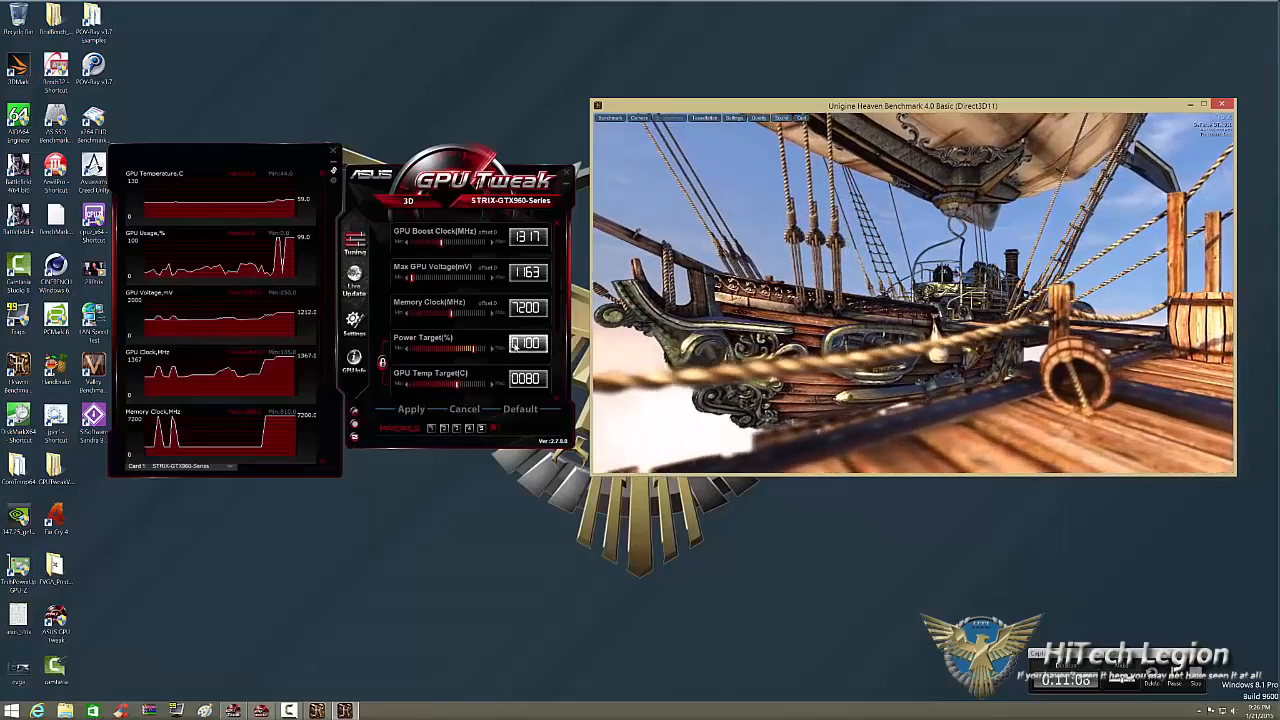
Set the power target to 105% and raise the GPU boost clock to 1357 MHz.
click(514, 344)
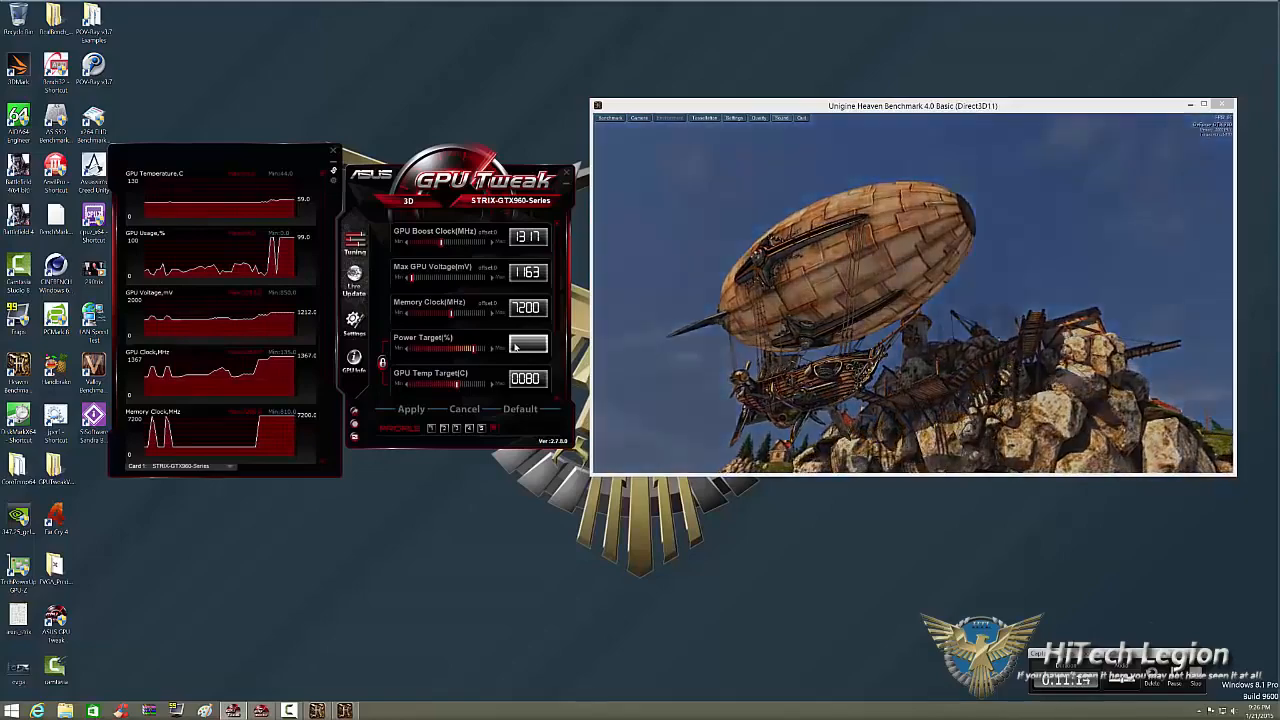
text(105)
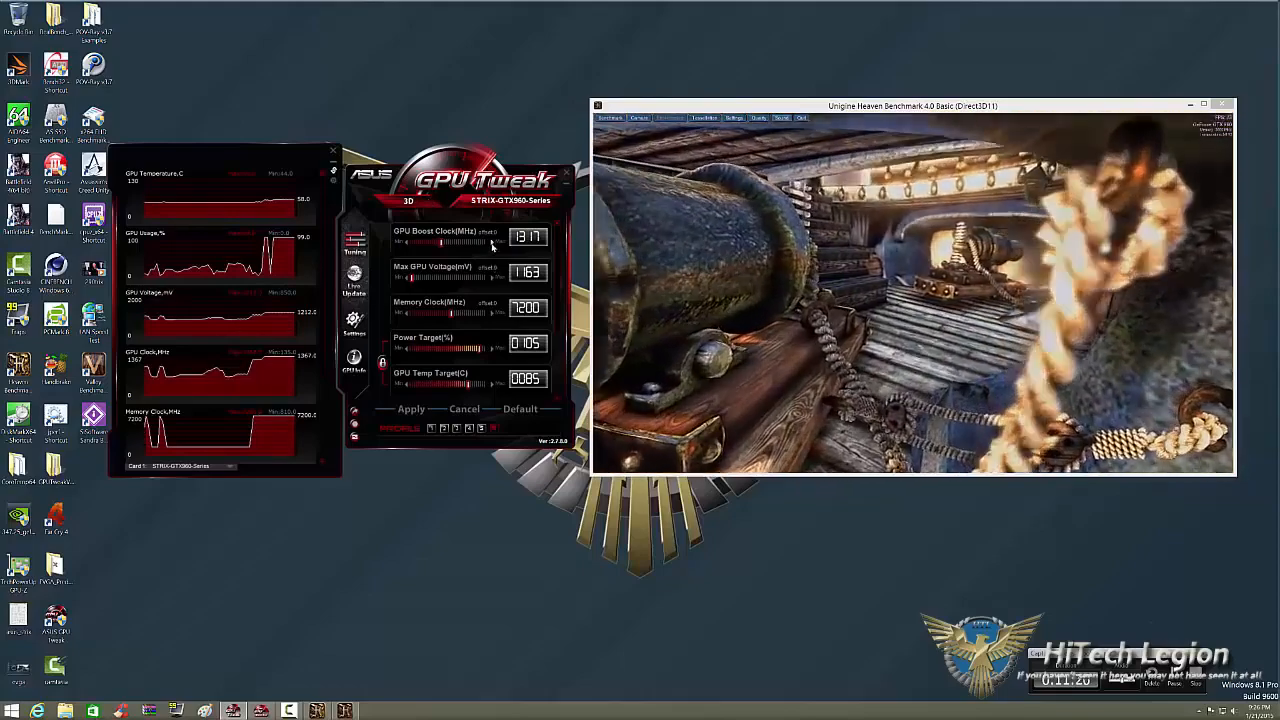
click(492, 242)
click(492, 242)
click(492, 242)
Set the GPU boost clock to 1367 MHz and apply the change.
click(492, 242)
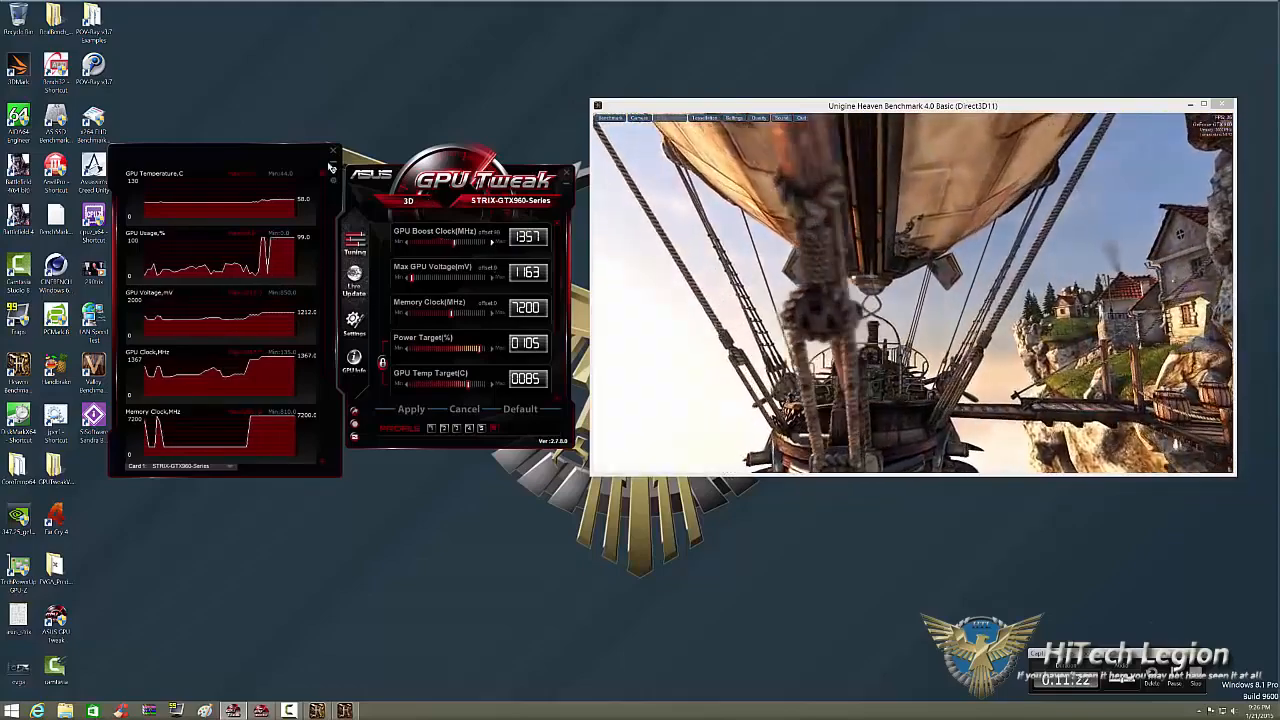
click(492, 242)
click(492, 242)
click(492, 242)
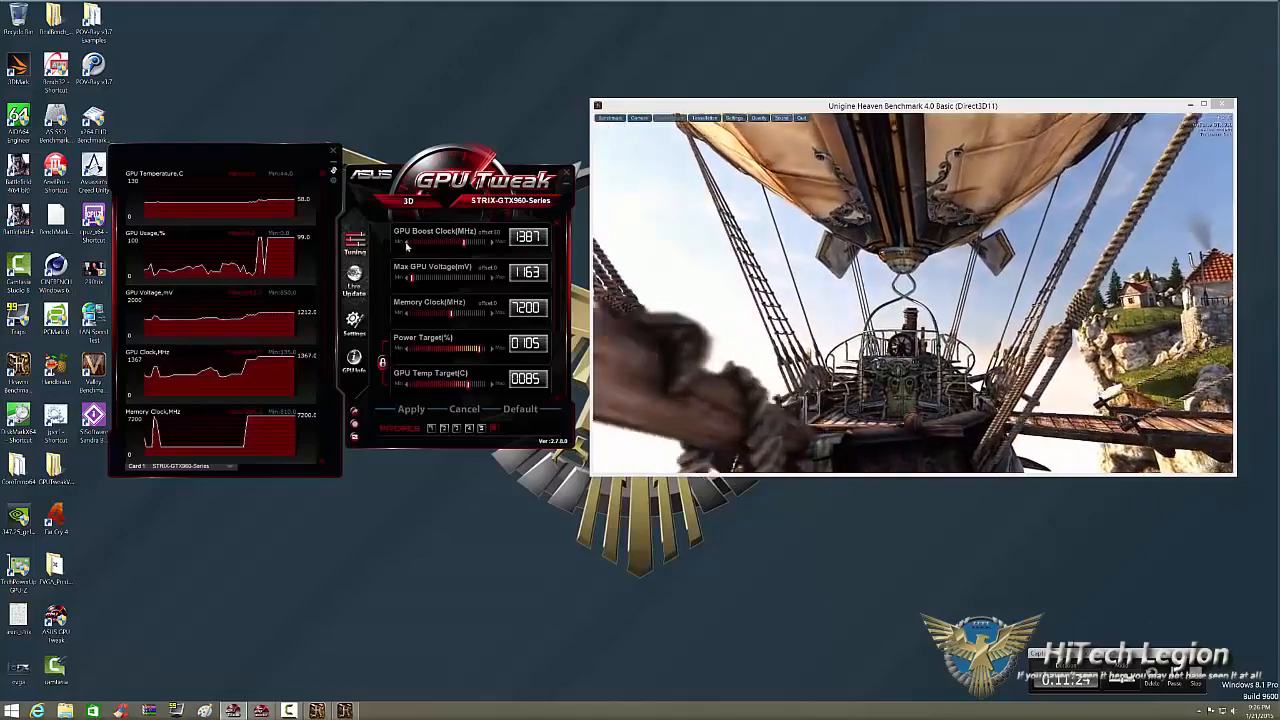
click(406, 243)
click(406, 243)
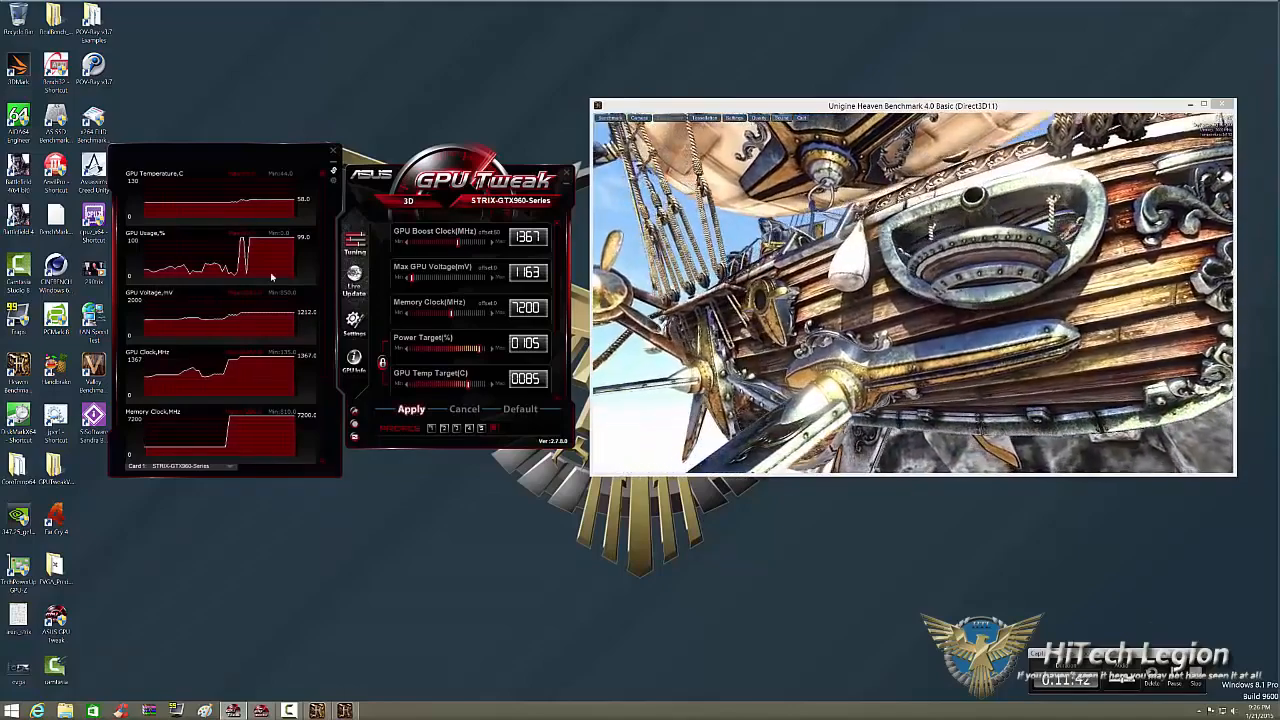
click(410, 409)
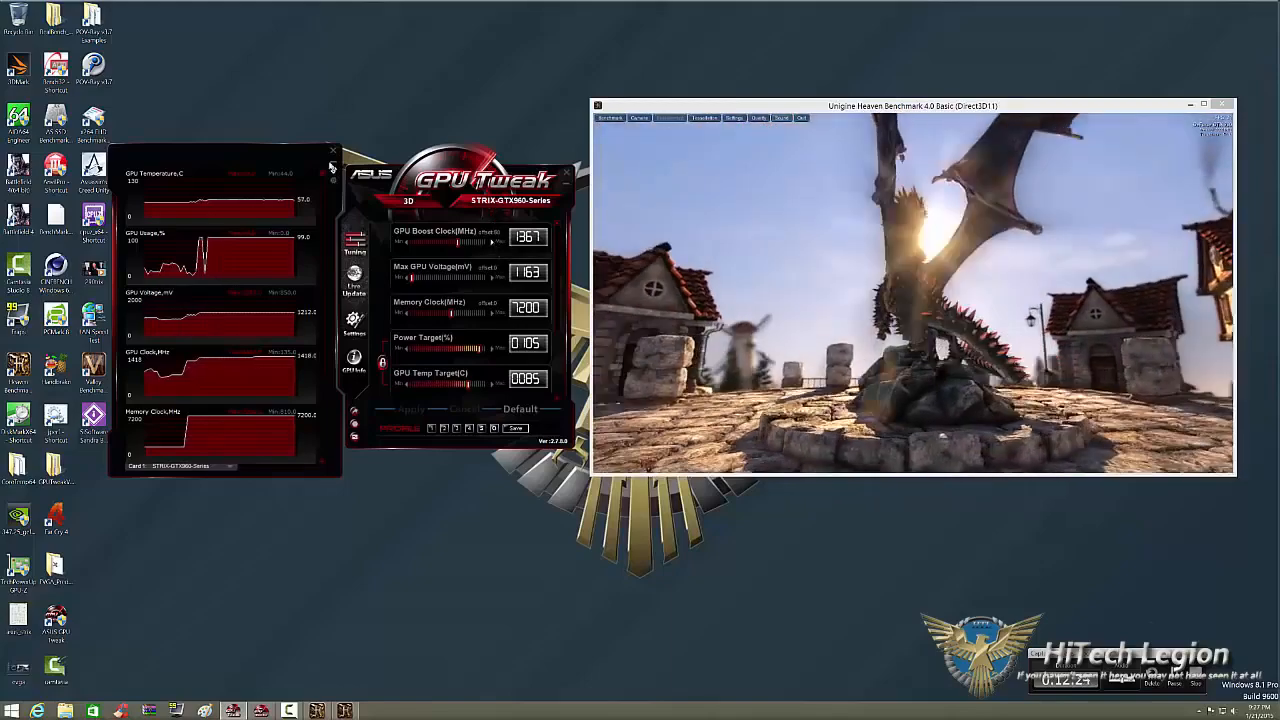
Raise the GPU boost clock to 1417 MHz and apply the change while Heaven keeps rendering.
click(491, 241)
click(491, 241)
click(491, 241)
click(491, 241)
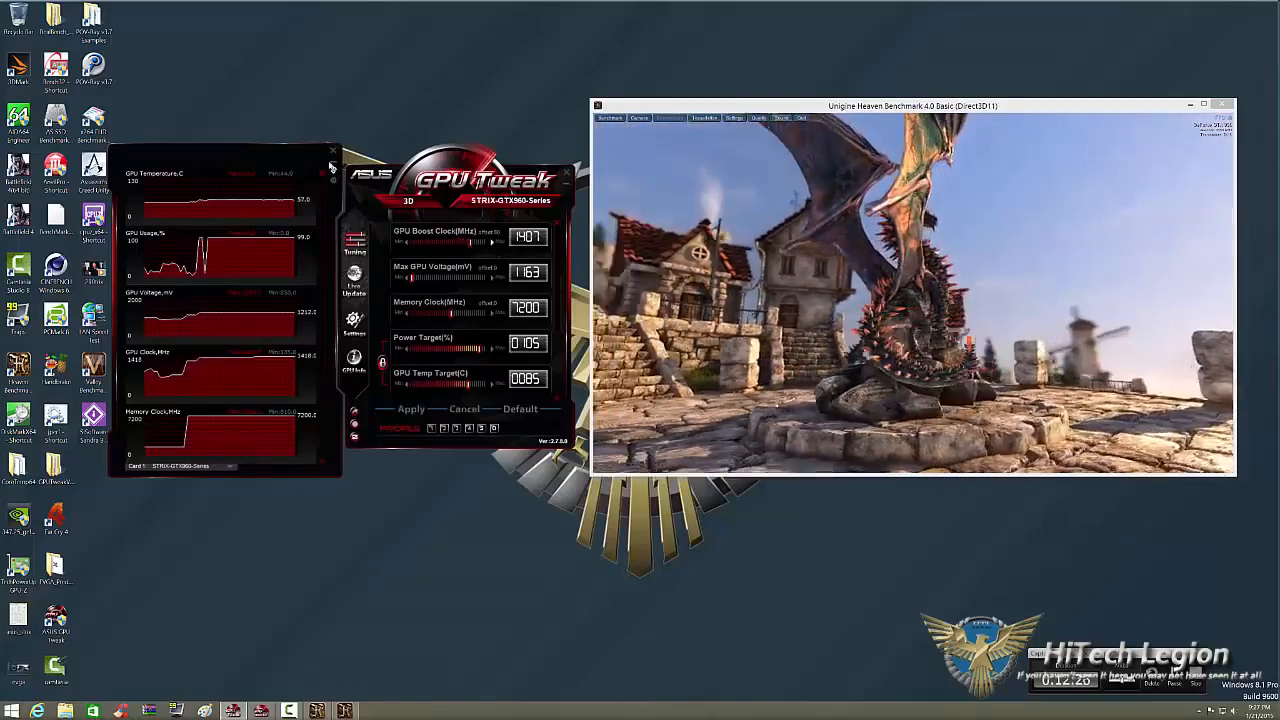
click(491, 241)
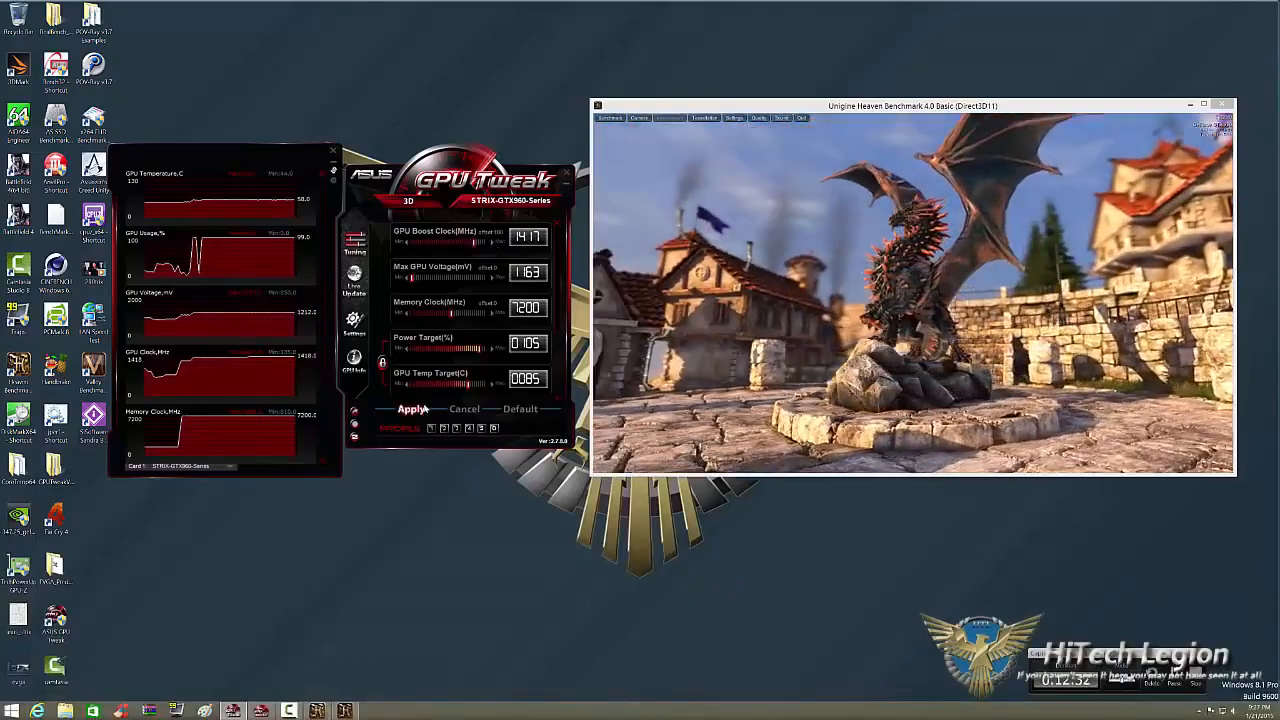
click(412, 410)
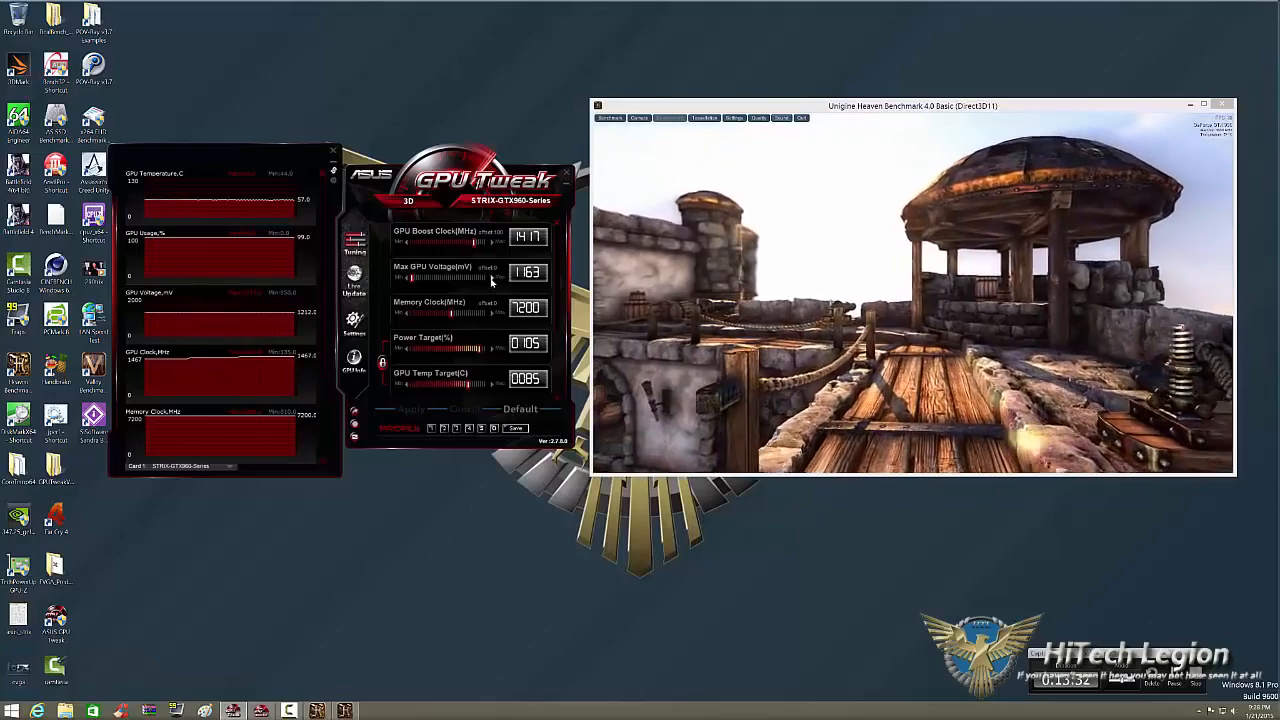
Raise the maximum GPU voltage to 1183 mV and apply the change.
click(491, 279)
click(491, 279)
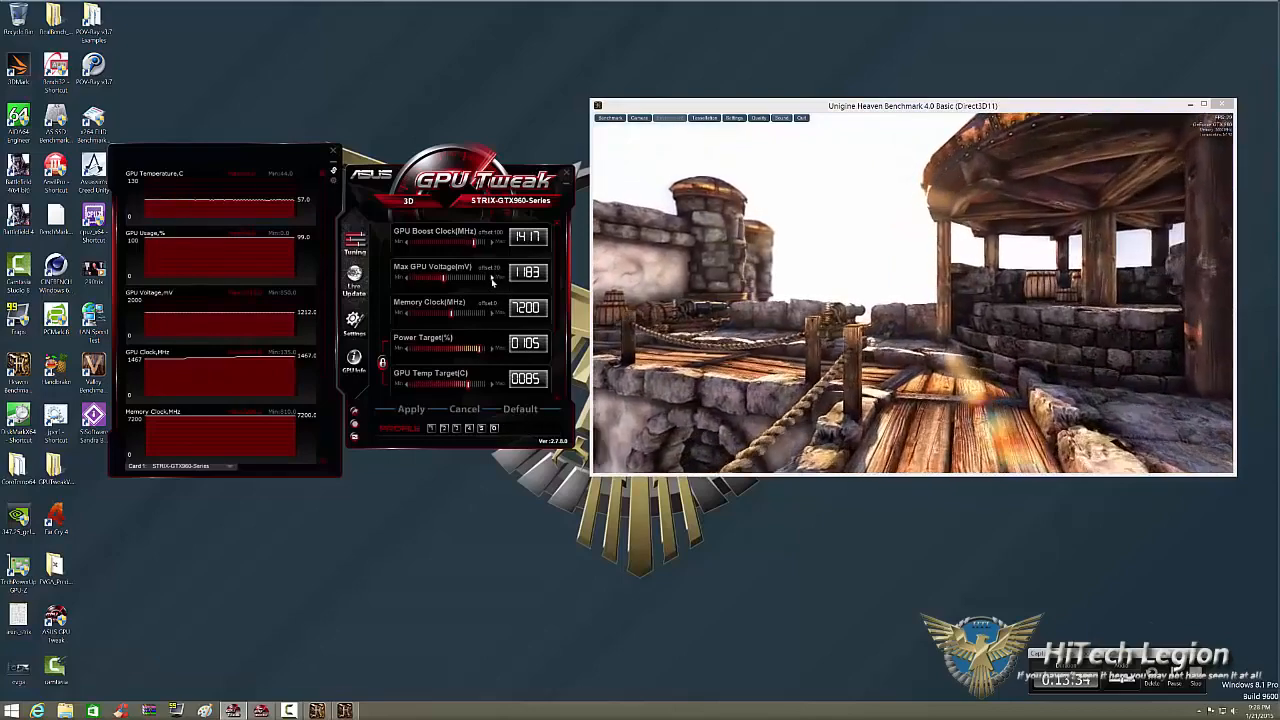
click(413, 408)
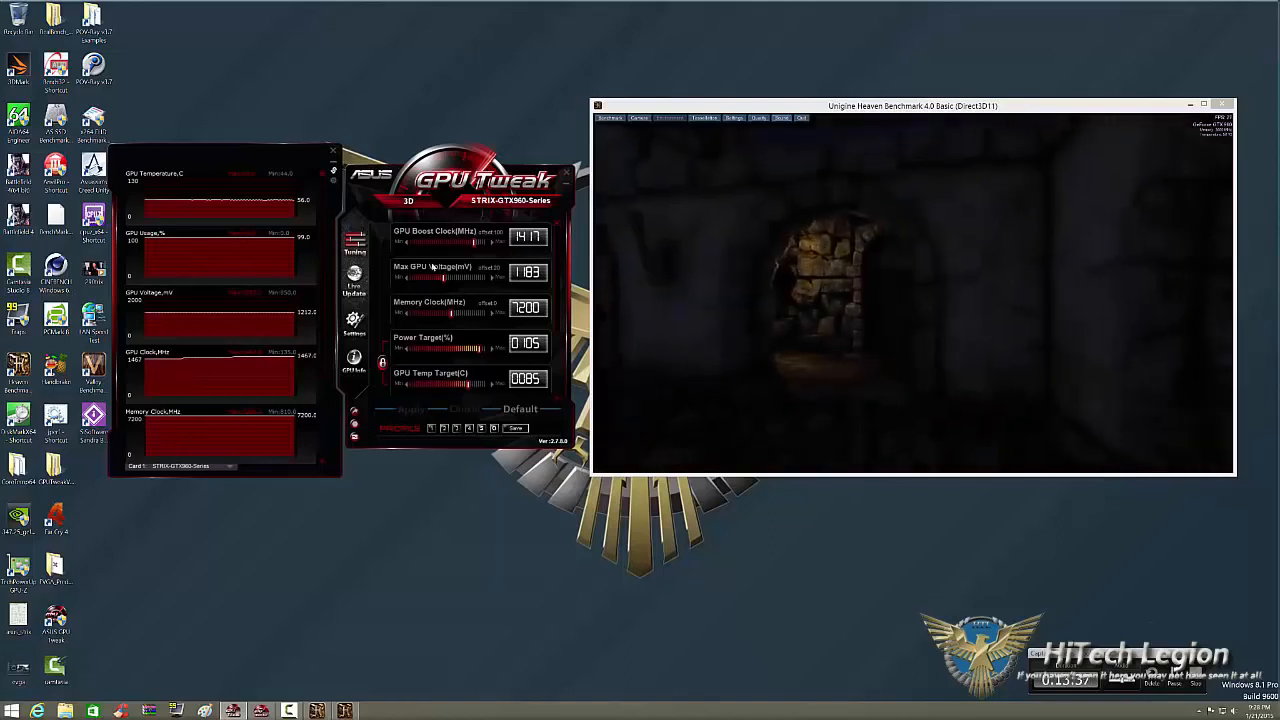
Apply a GPU boost clock of 1427 MHz and start the Heaven benchmark run.
click(491, 243)
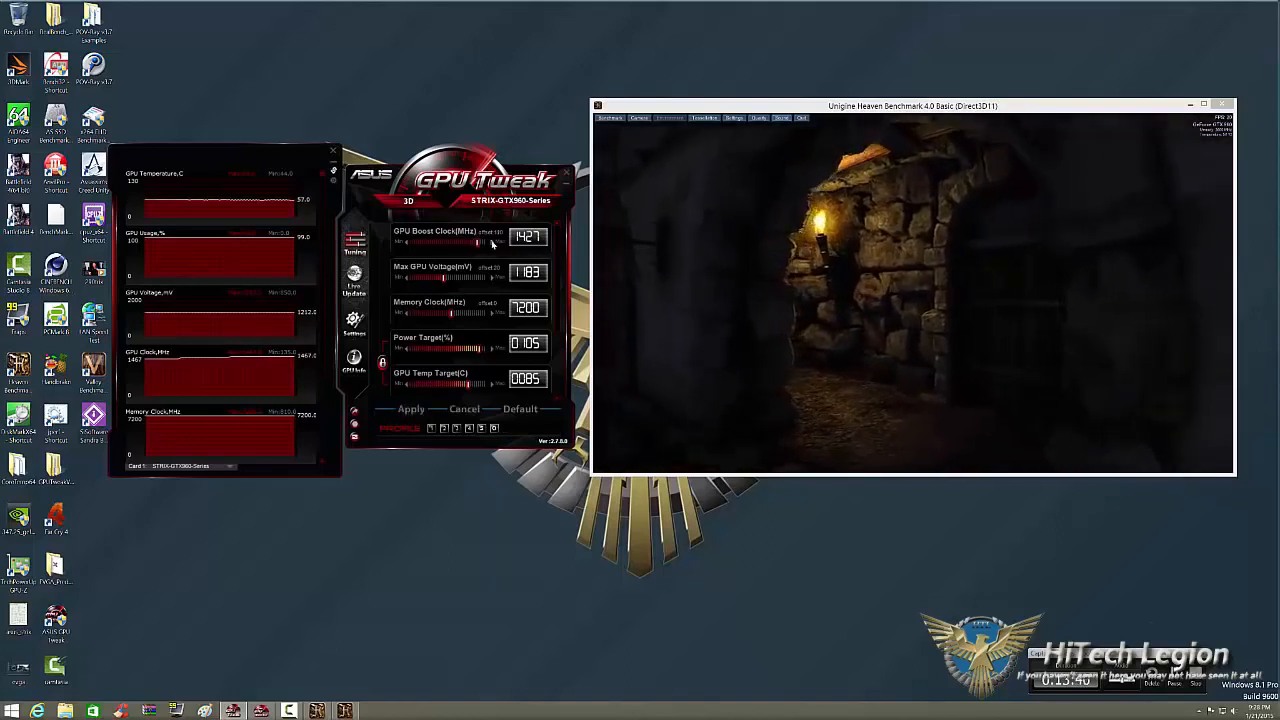
click(408, 405)
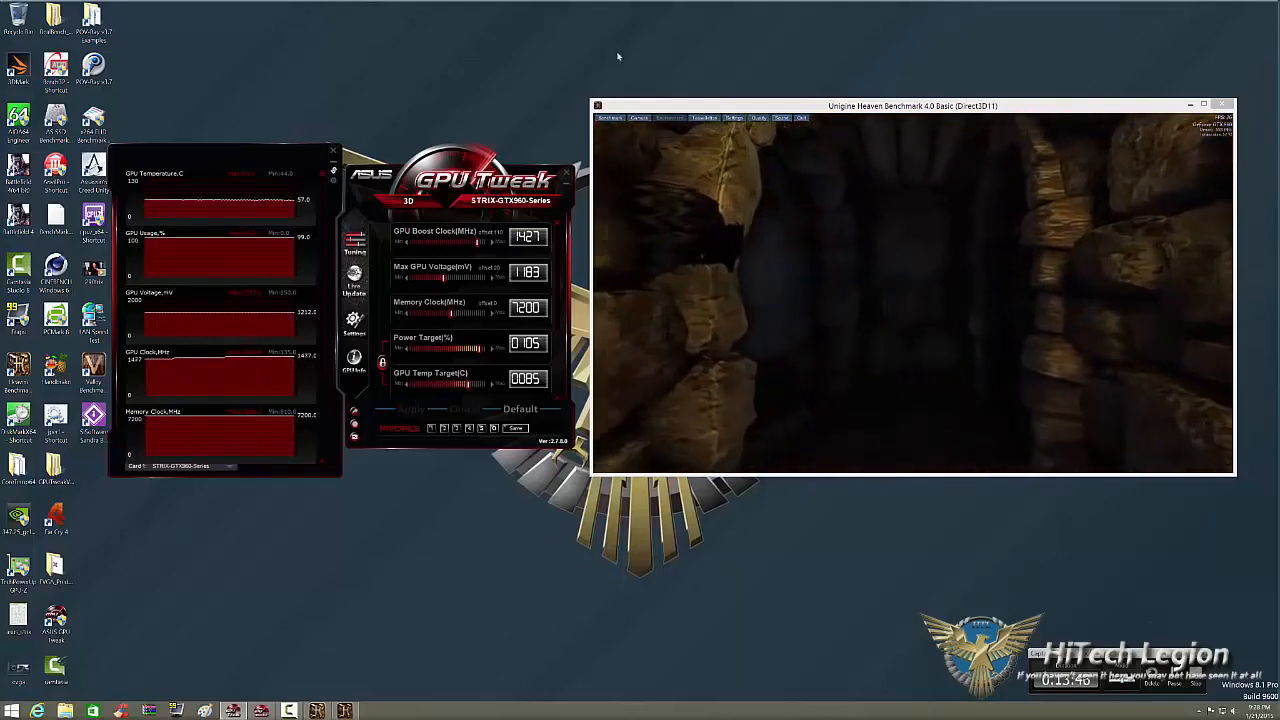
click(609, 118)
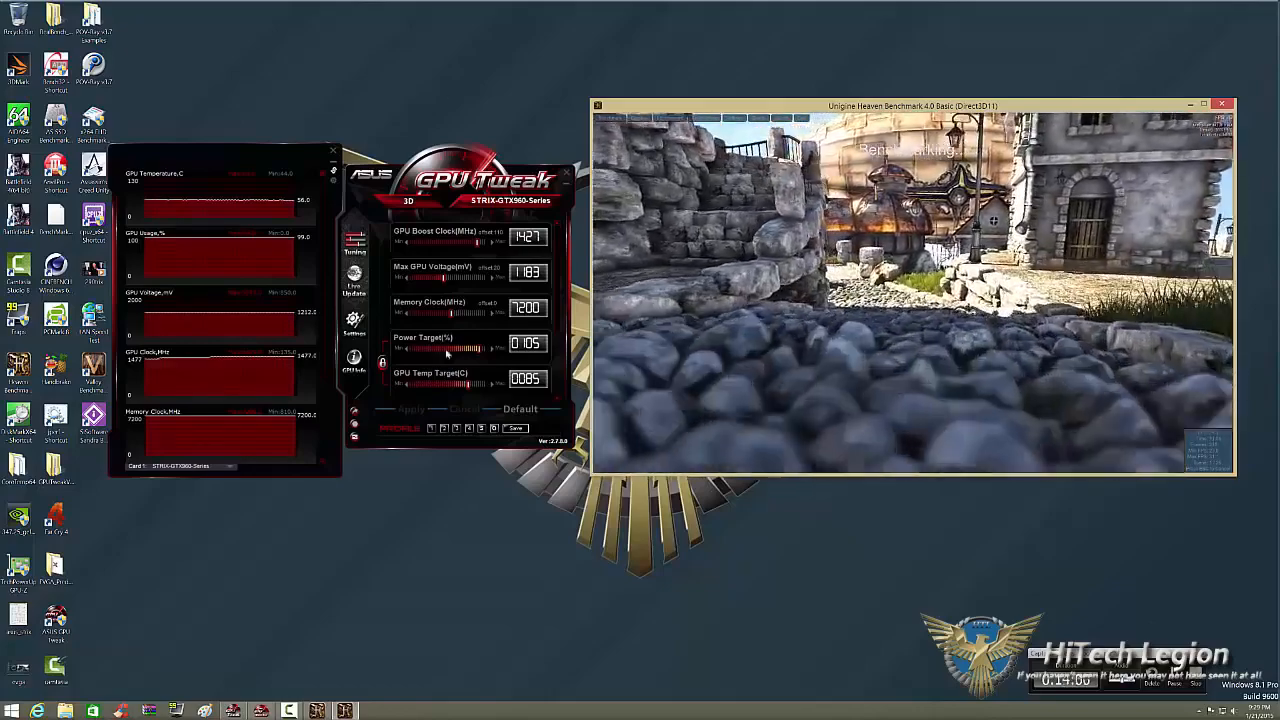
Switch the fan speed control from user-defined to Auto and apply the change.
scroll(470, 340, down, 1)
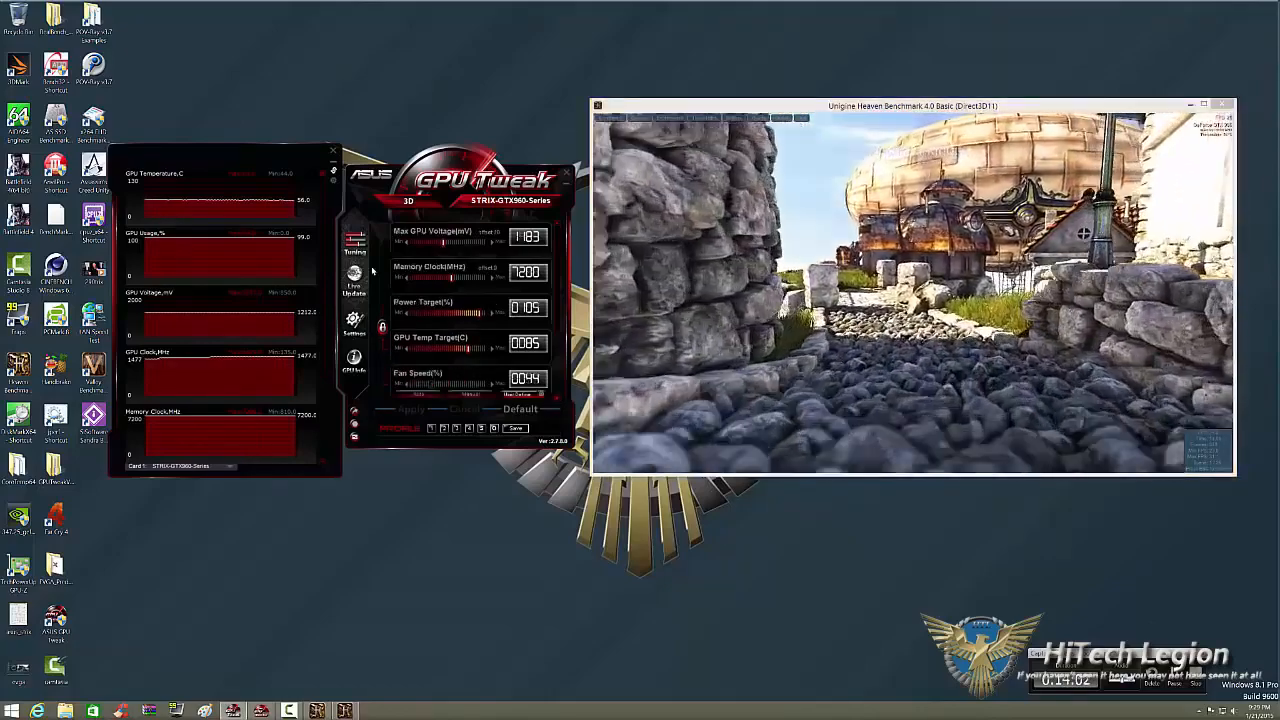
scroll(558, 404, down, 1)
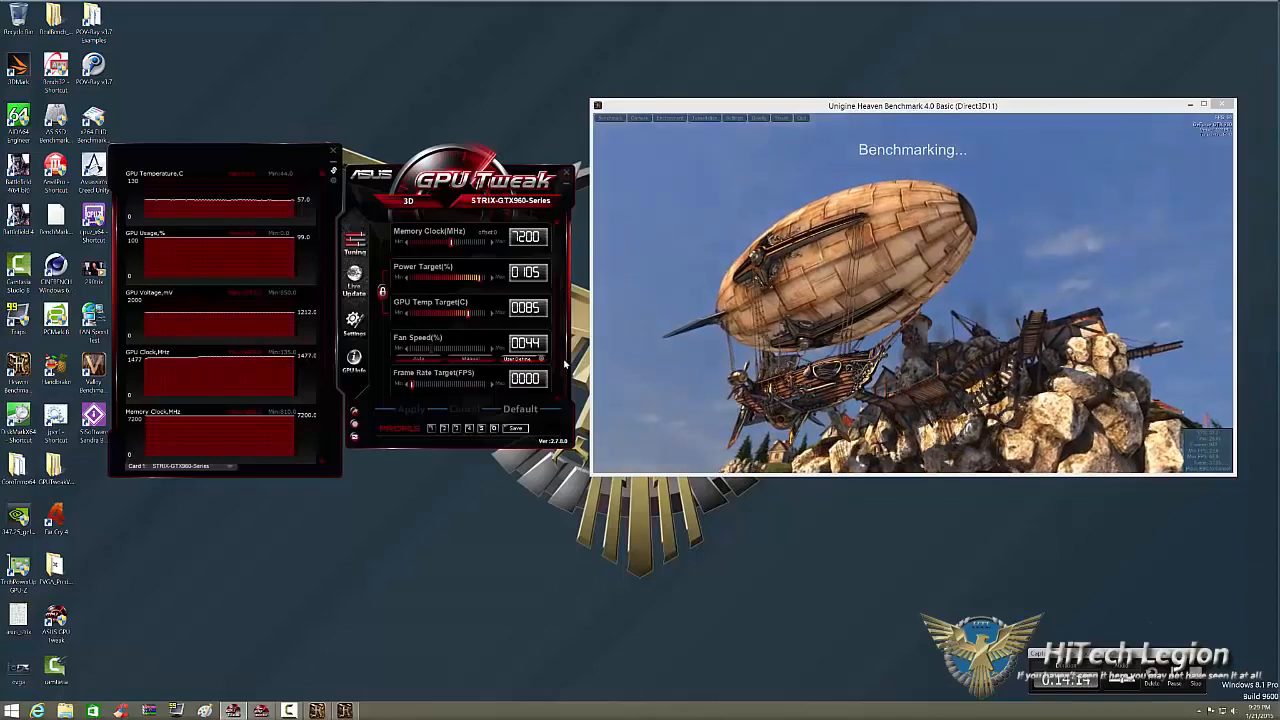
click(420, 359)
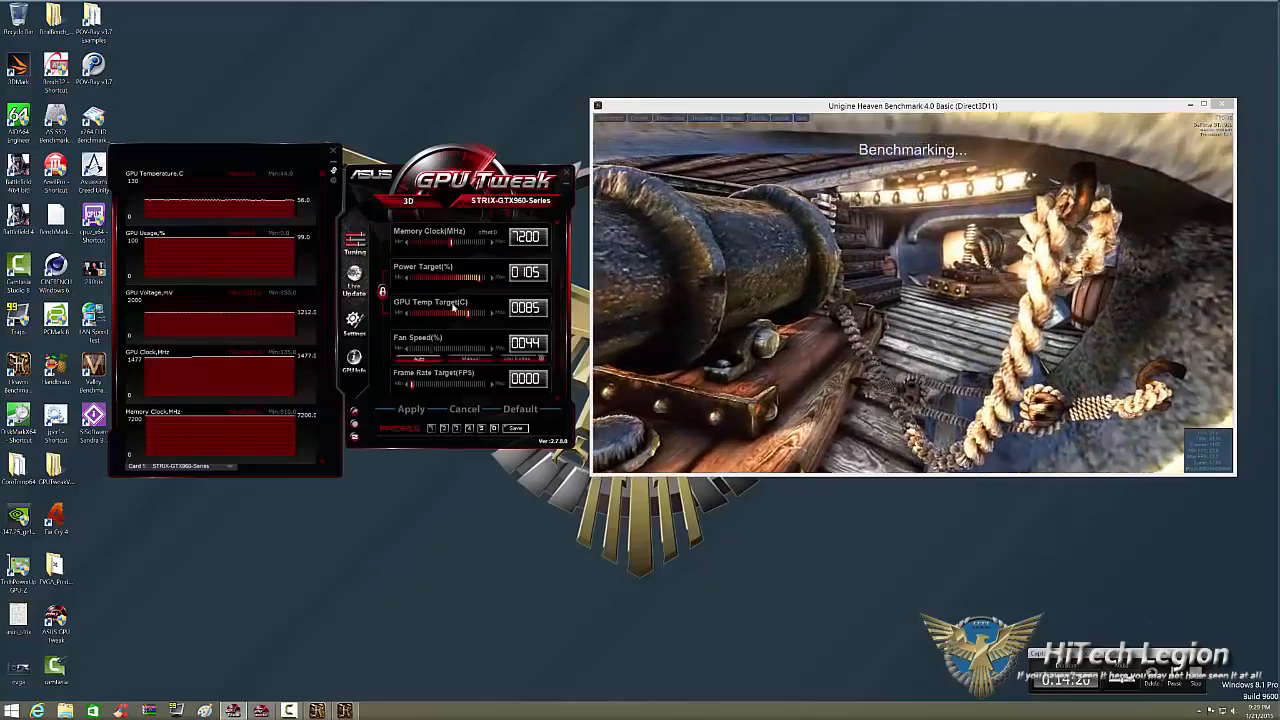
click(410, 410)
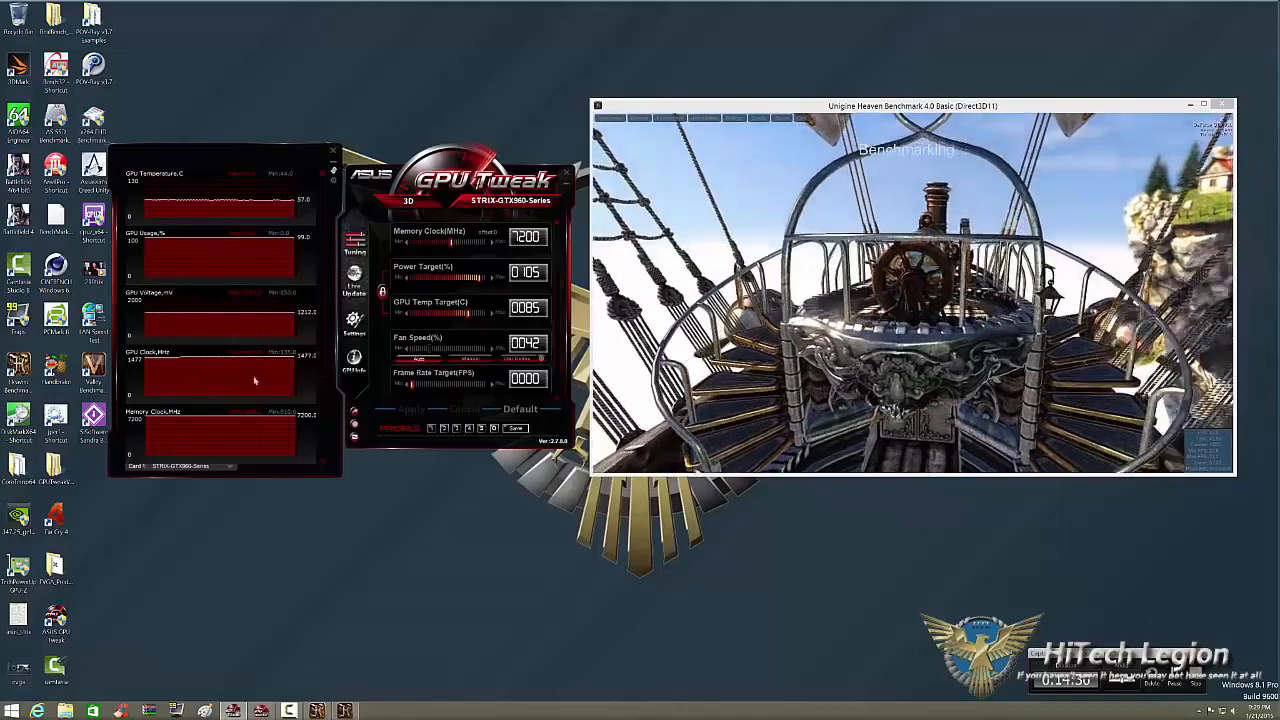
Add GPU Fan RPM to the monitored items, apply the selection and return to the monitoring graphs.
scroll(215, 311, down, 1)
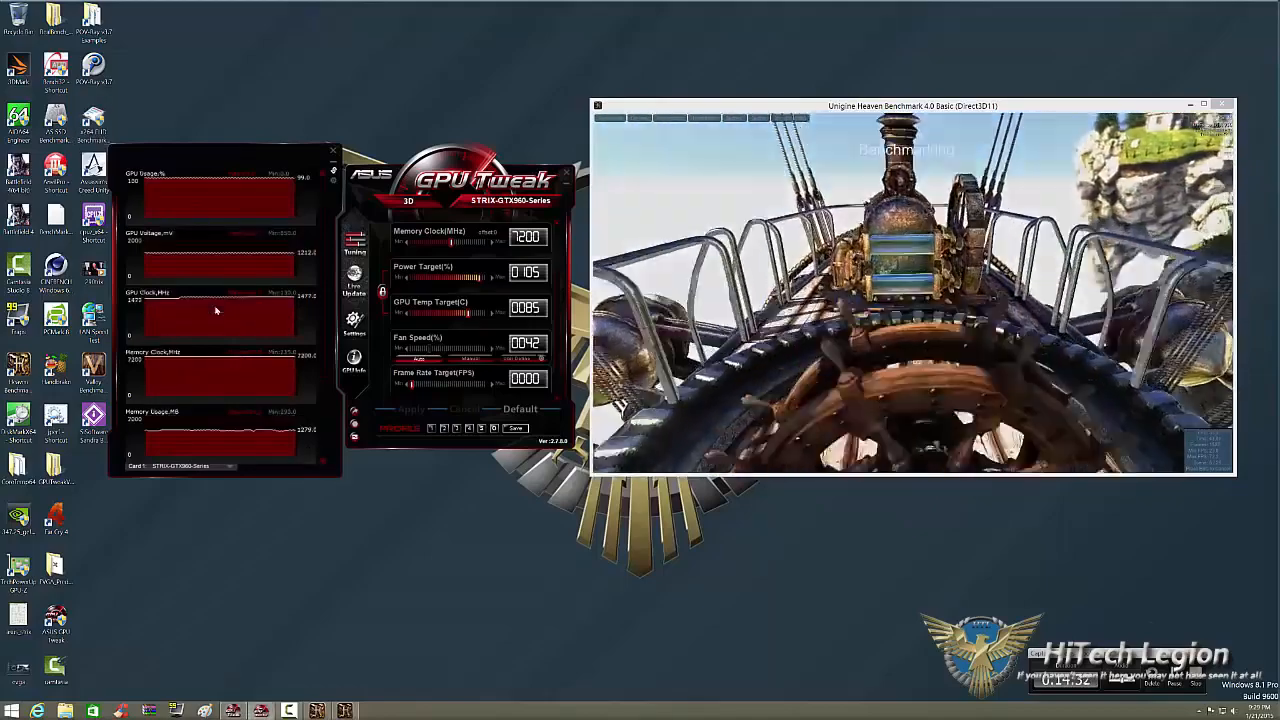
scroll(215, 311, down, 1)
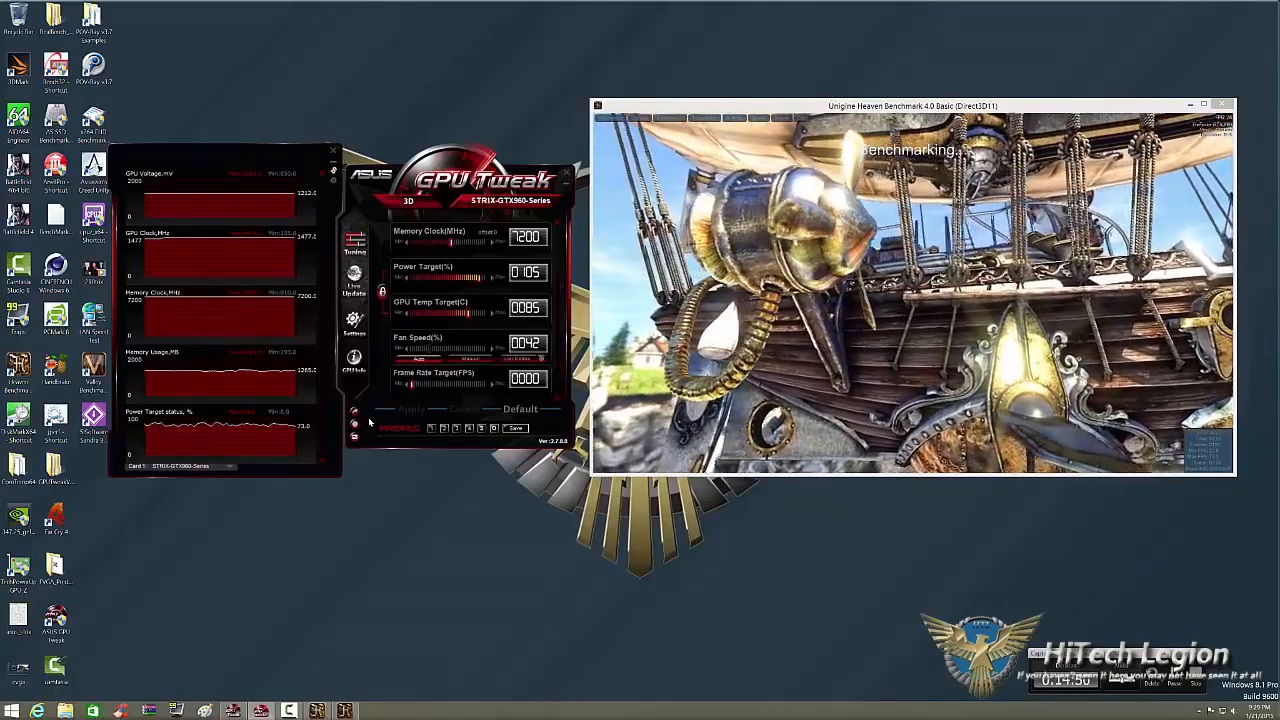
mouse_move(283, 305)
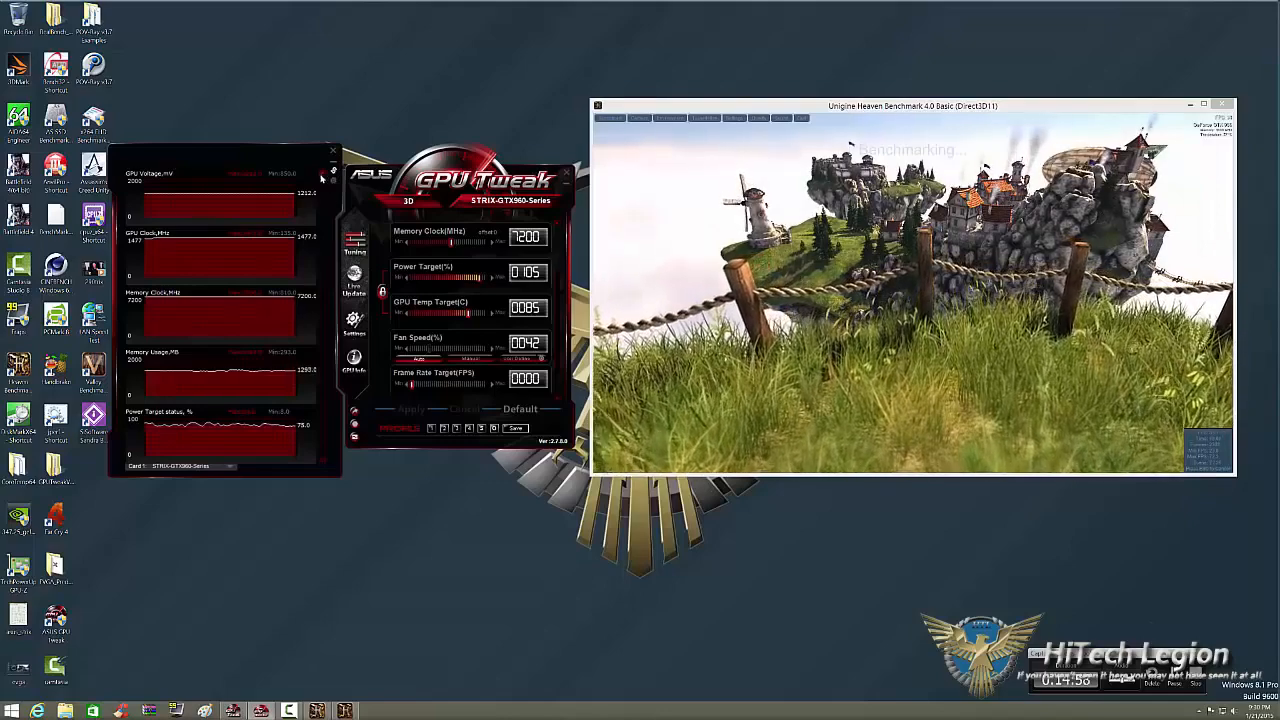
scroll(325, 175, up, 2)
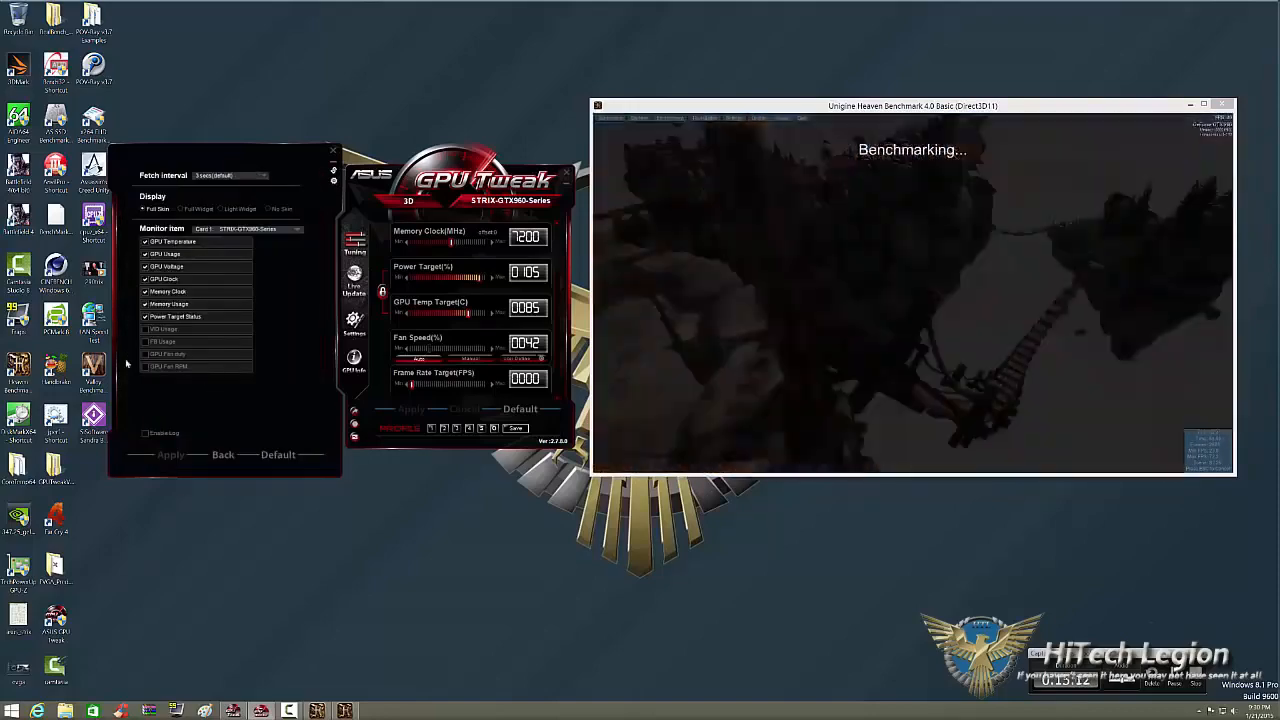
click(145, 354)
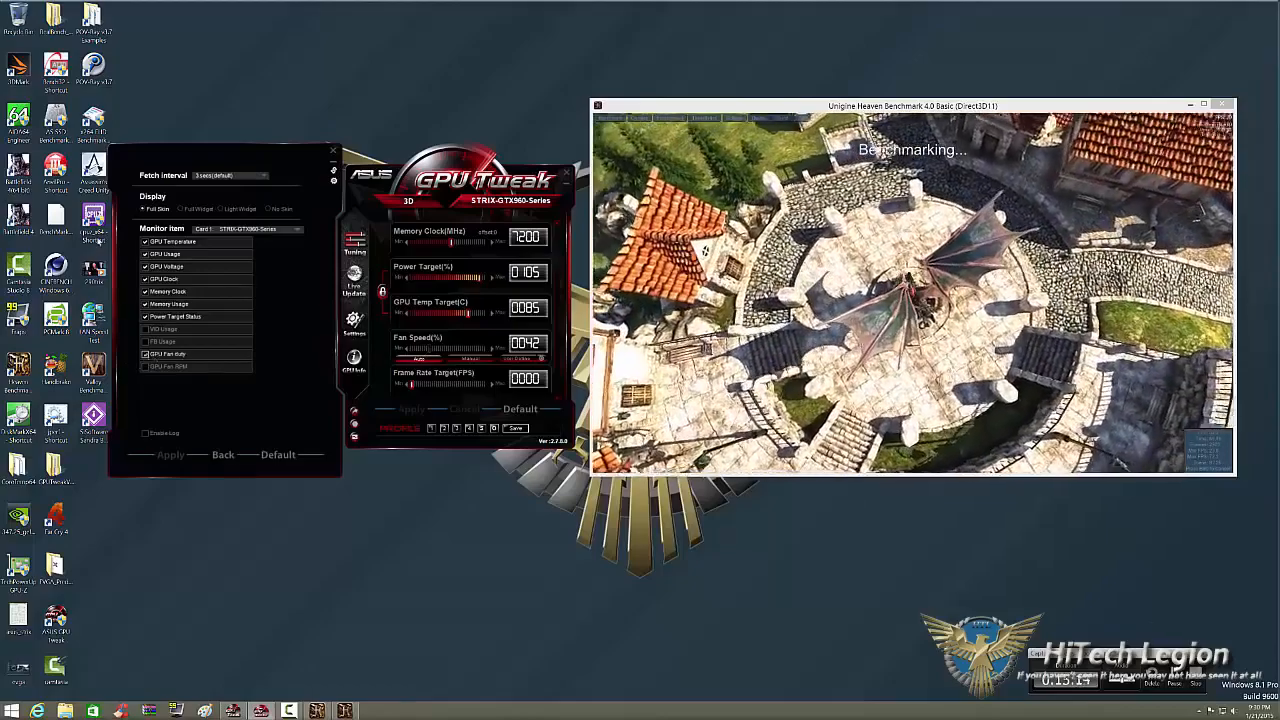
click(145, 354)
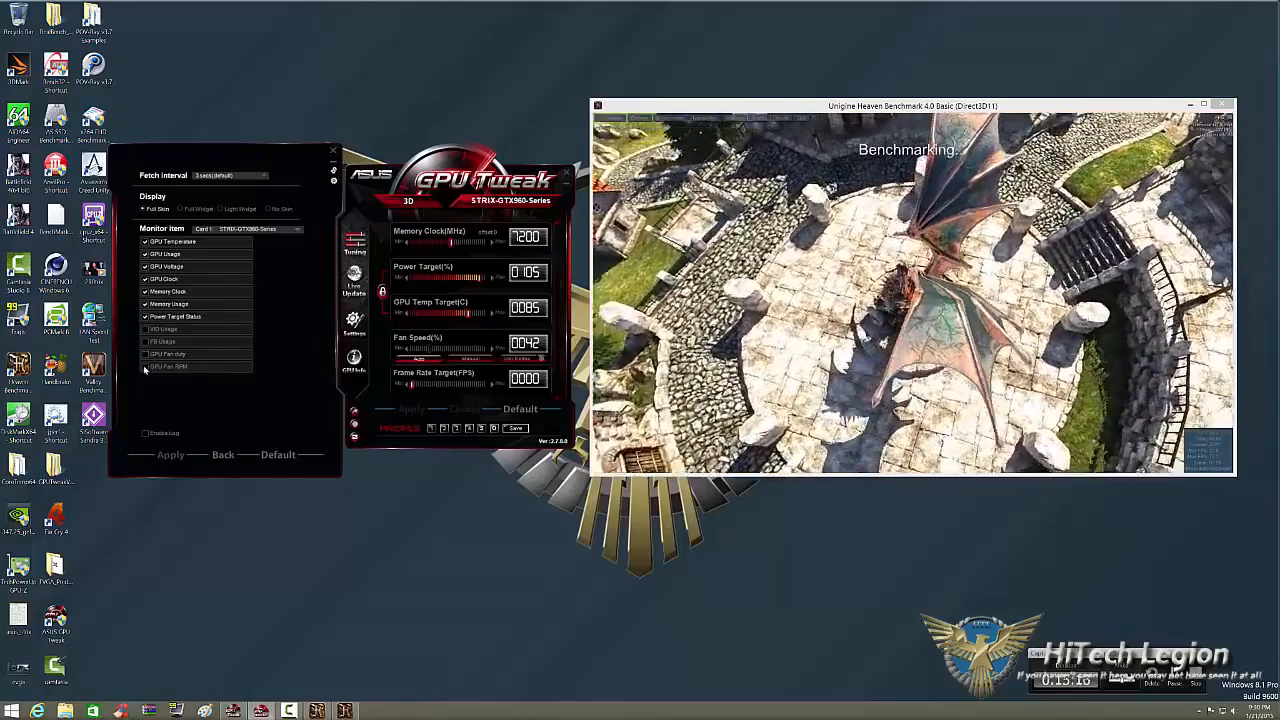
click(145, 366)
click(170, 455)
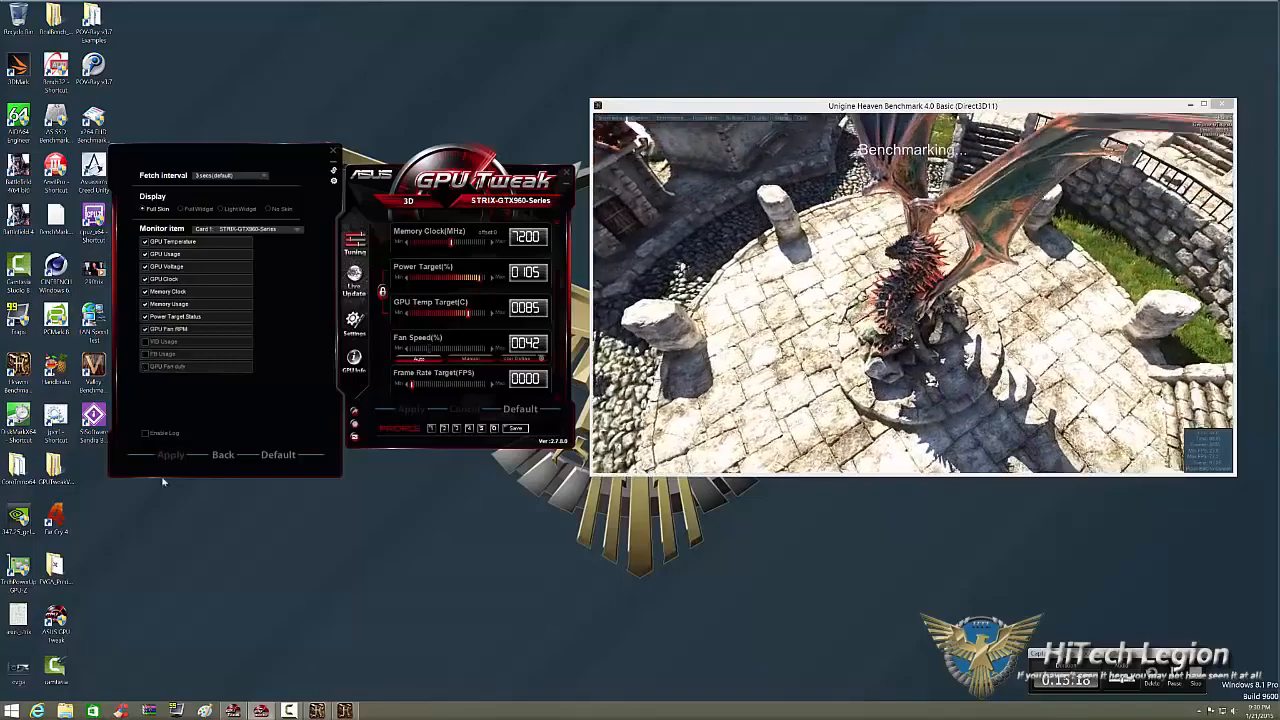
click(333, 173)
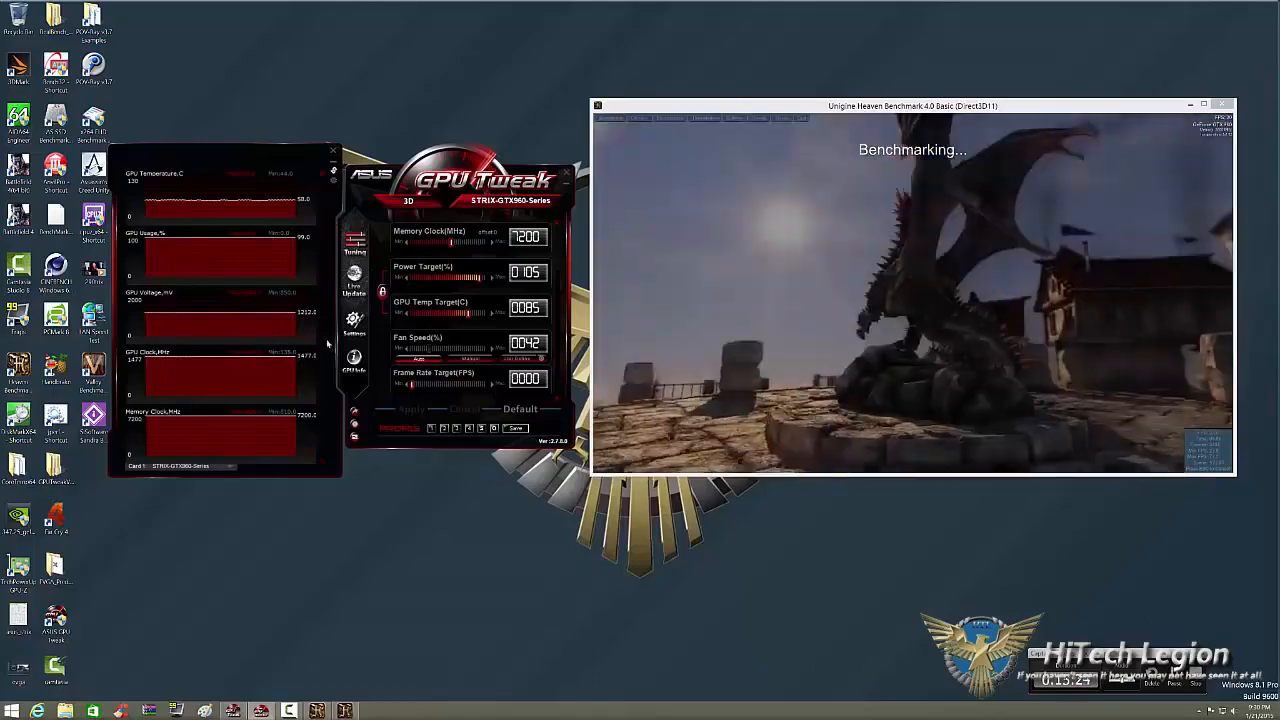
Examine the monitoring graphs, including GPU fan RPM, alongside the tuning values during the benchmark, and bring up the Heaven results.
scroll(327, 344, down, 3)
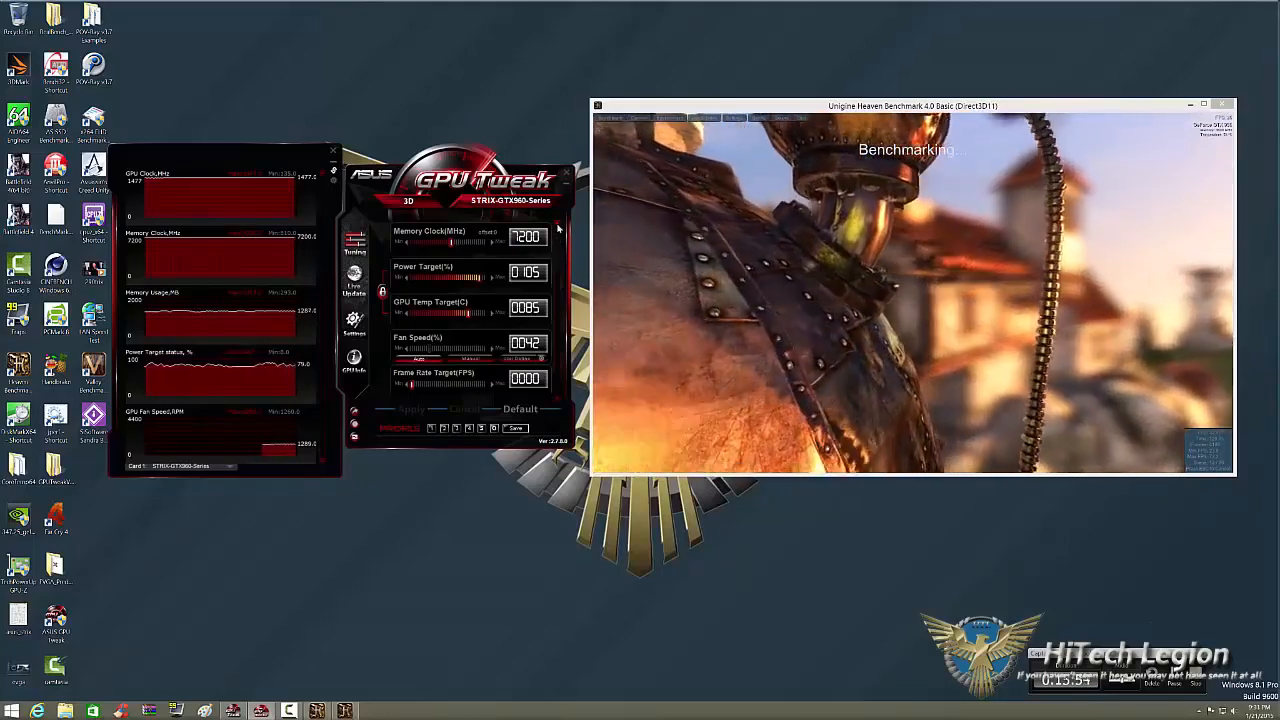
scroll(559, 230, up, 2)
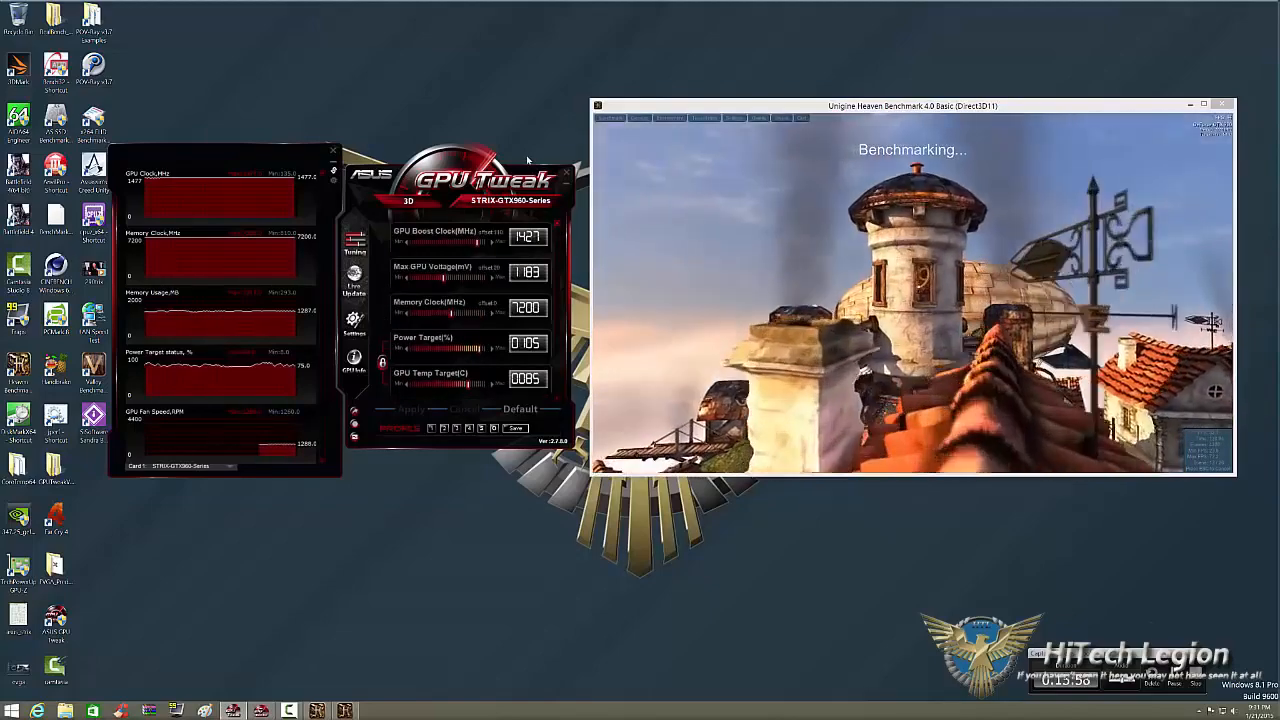
click(323, 175)
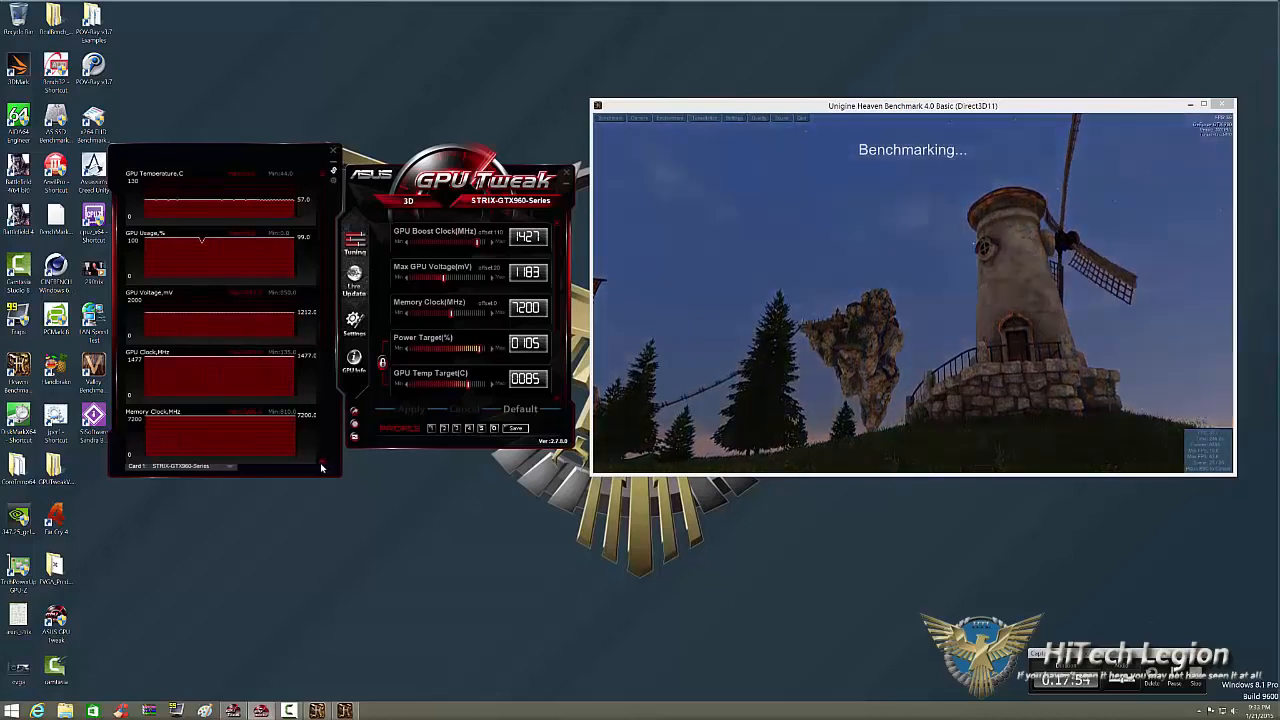
scroll(322, 467, down, 1)
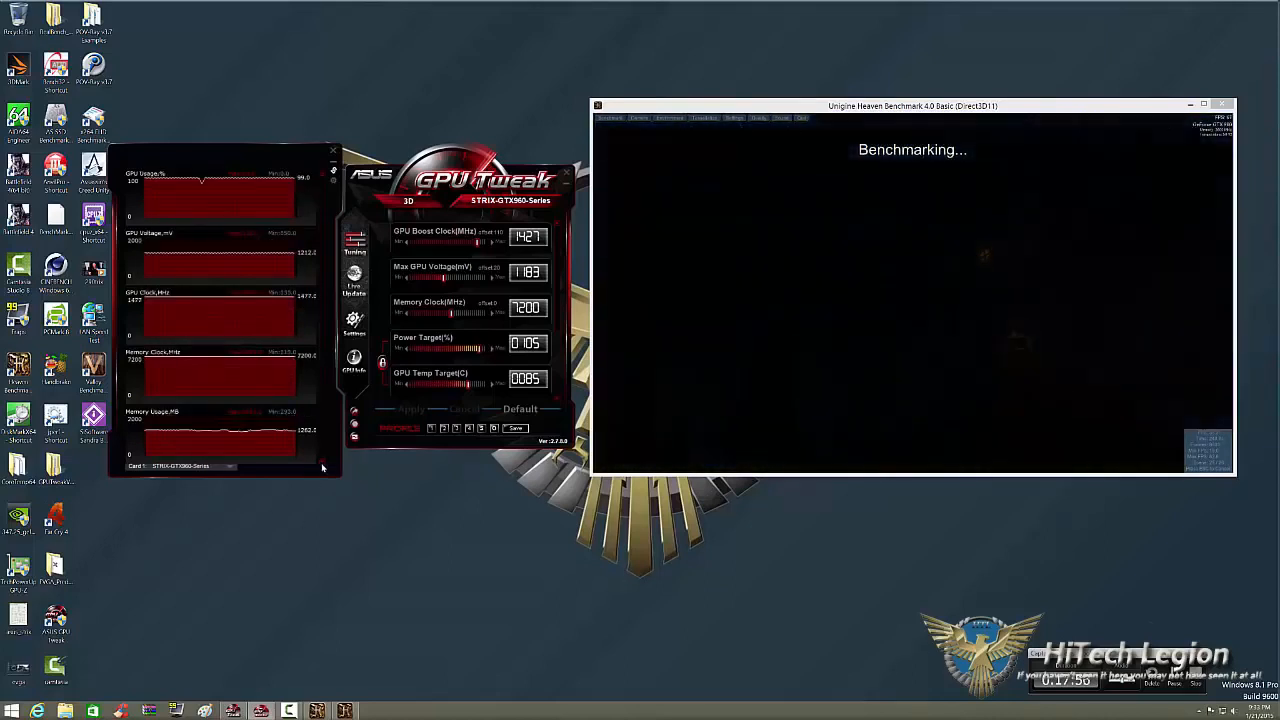
scroll(214, 313, down, 1)
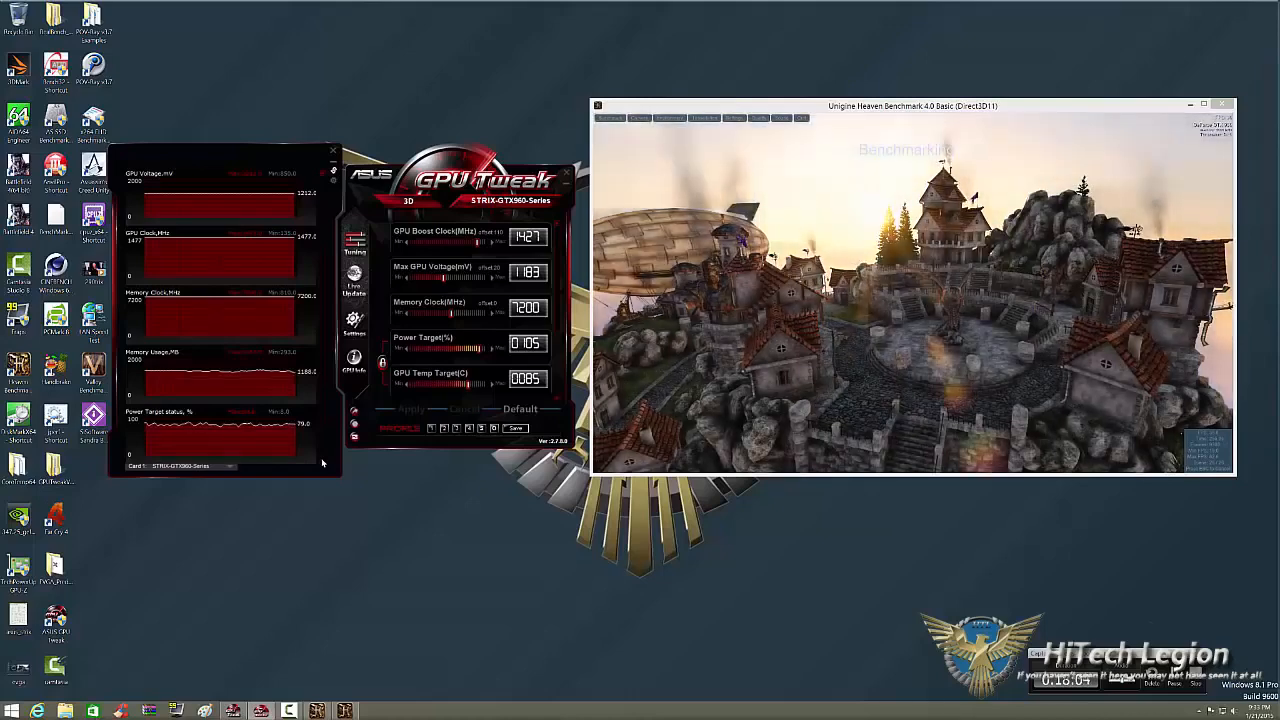
scroll(215, 311, down, 1)
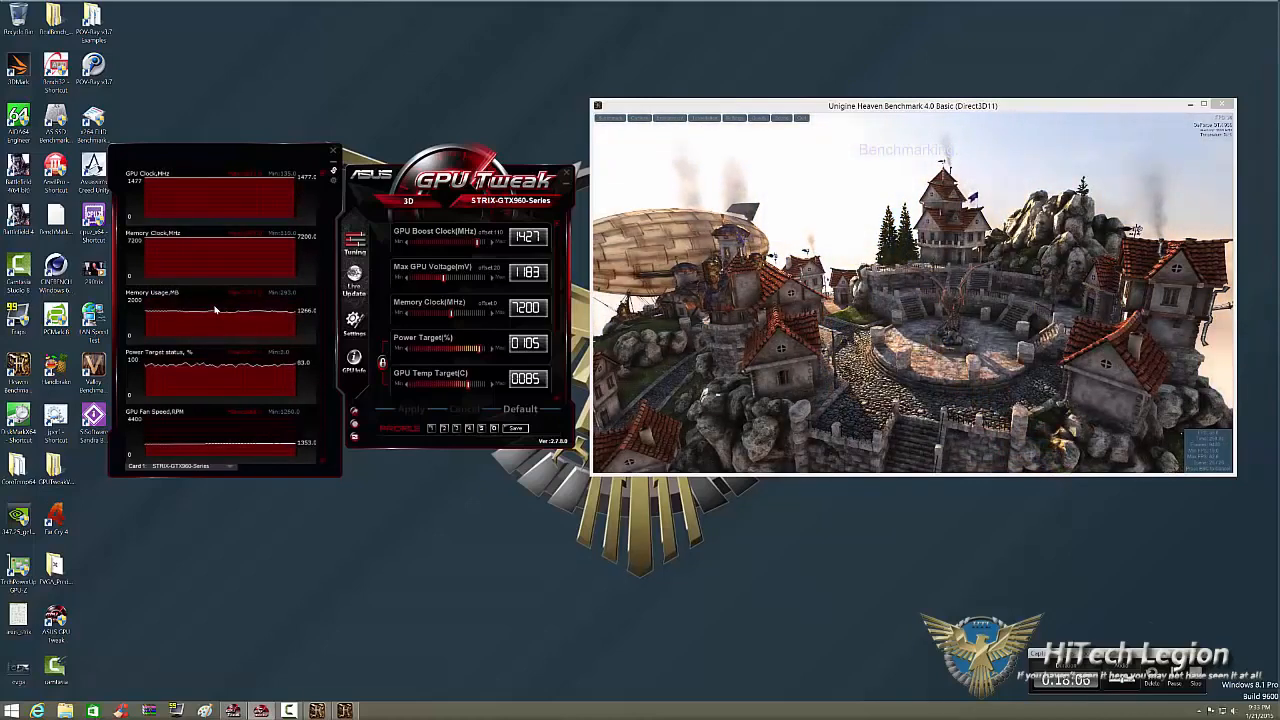
key(F9)
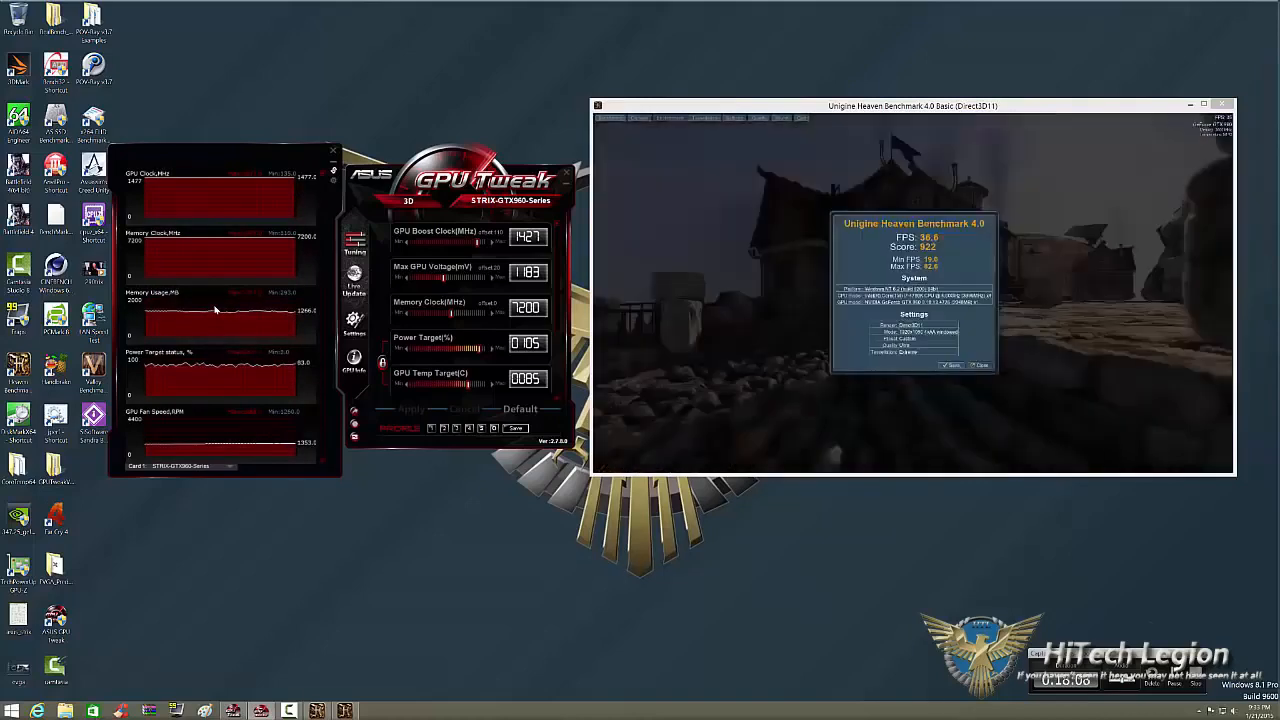